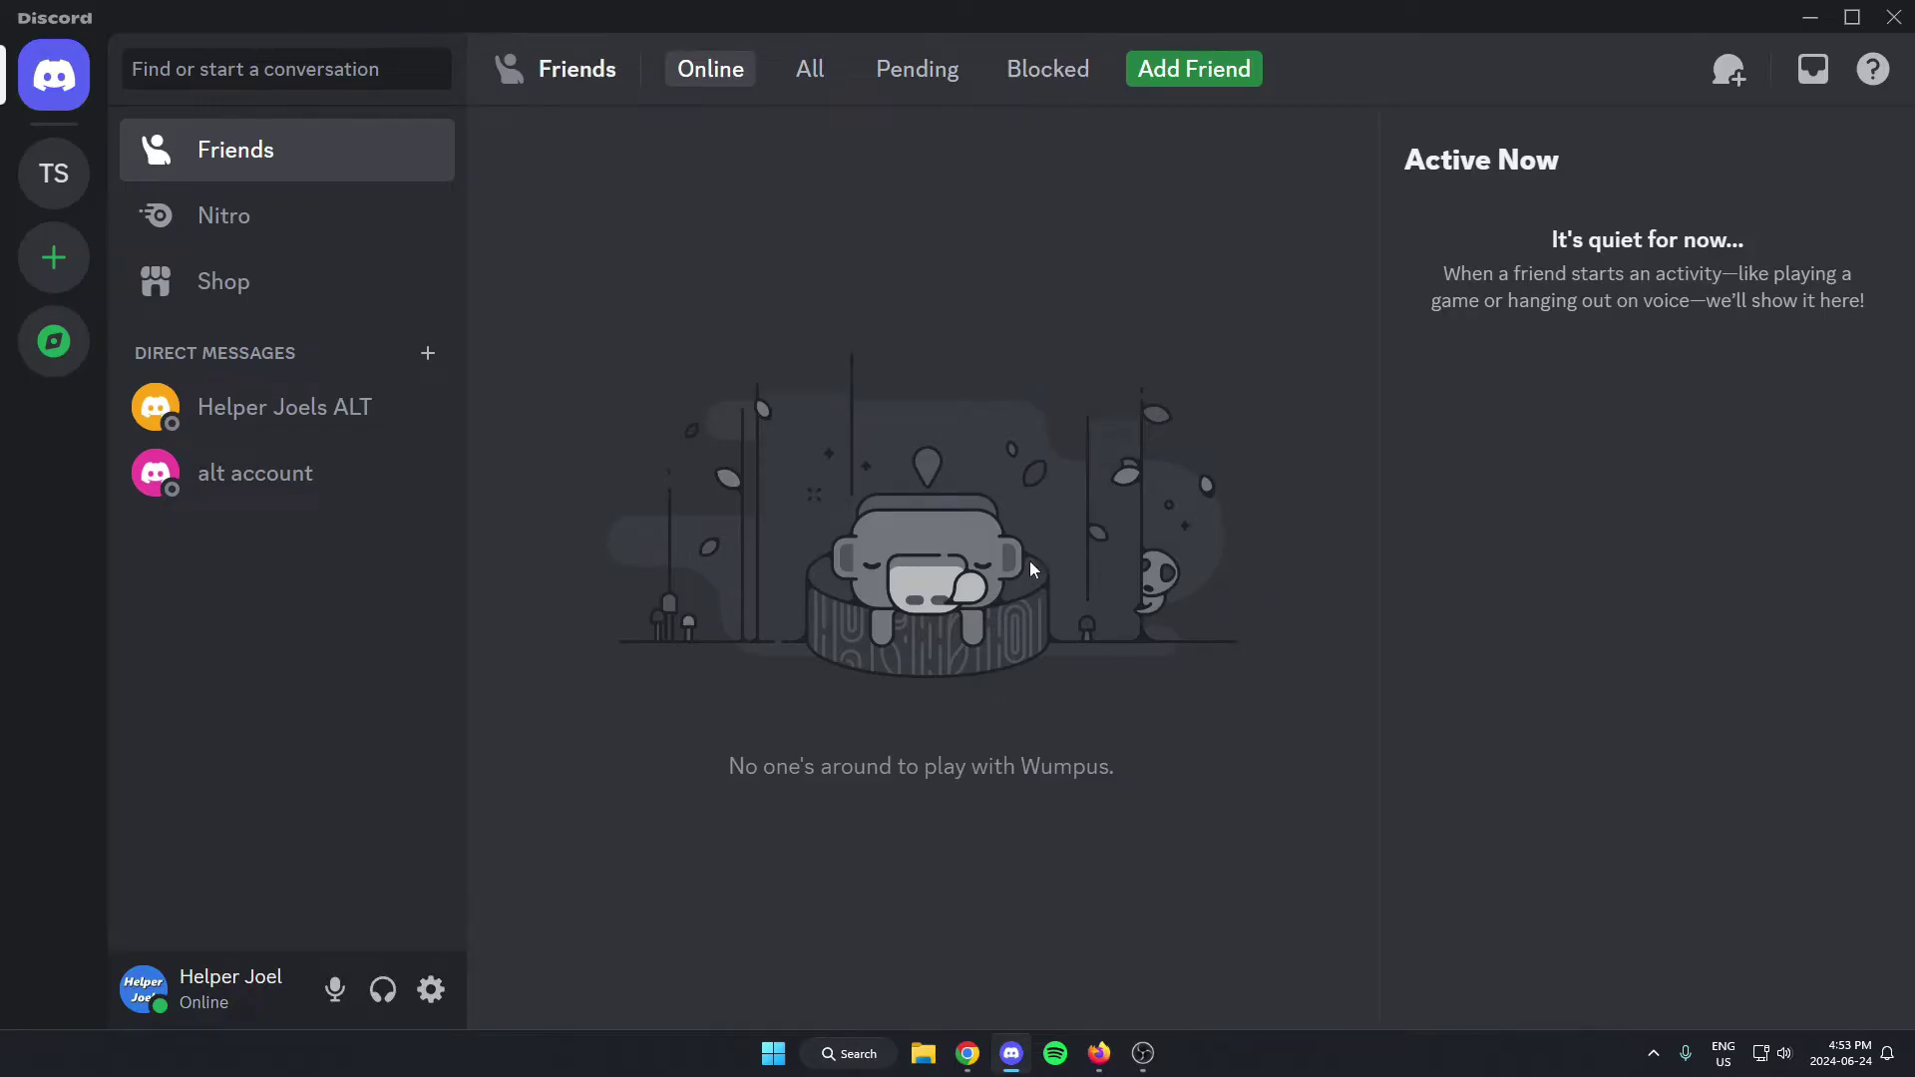
Enter Test Server and bring up its header options menu.
left_click(54, 173)
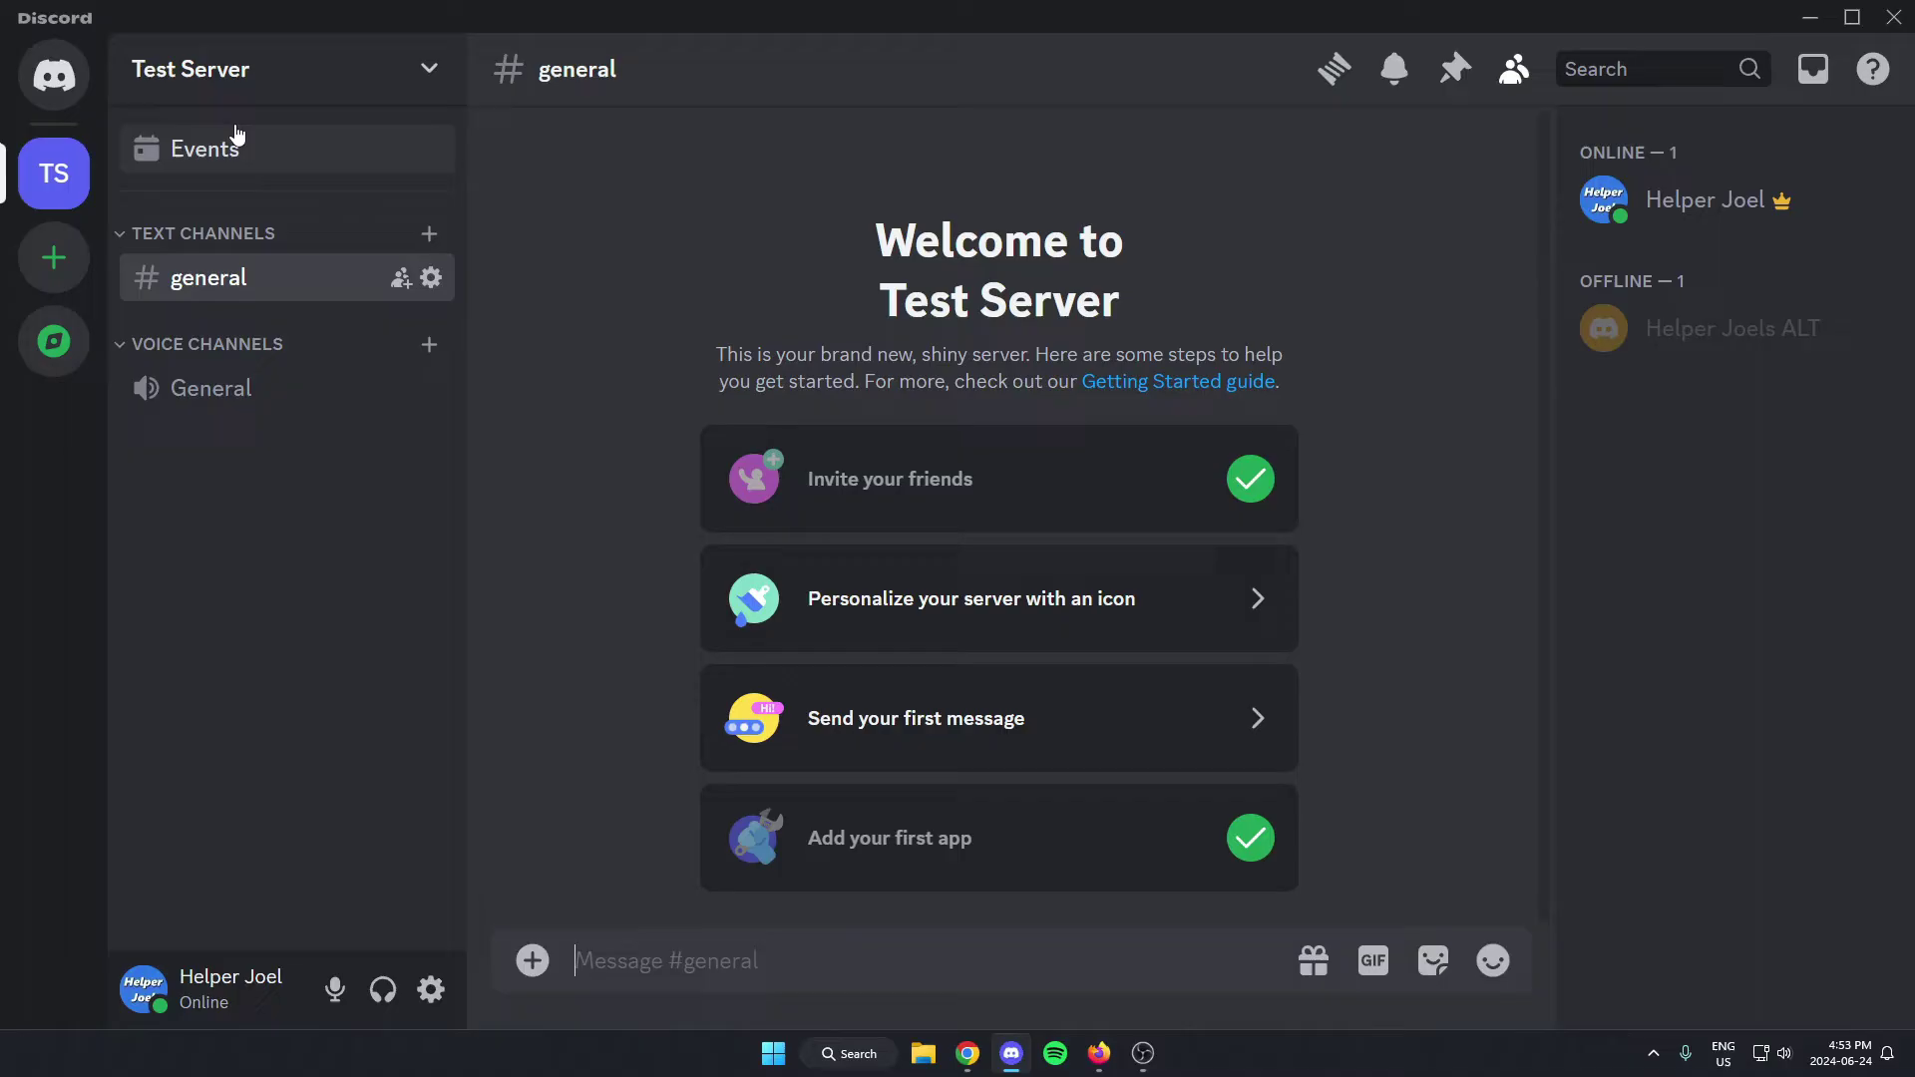
left_click(211, 92)
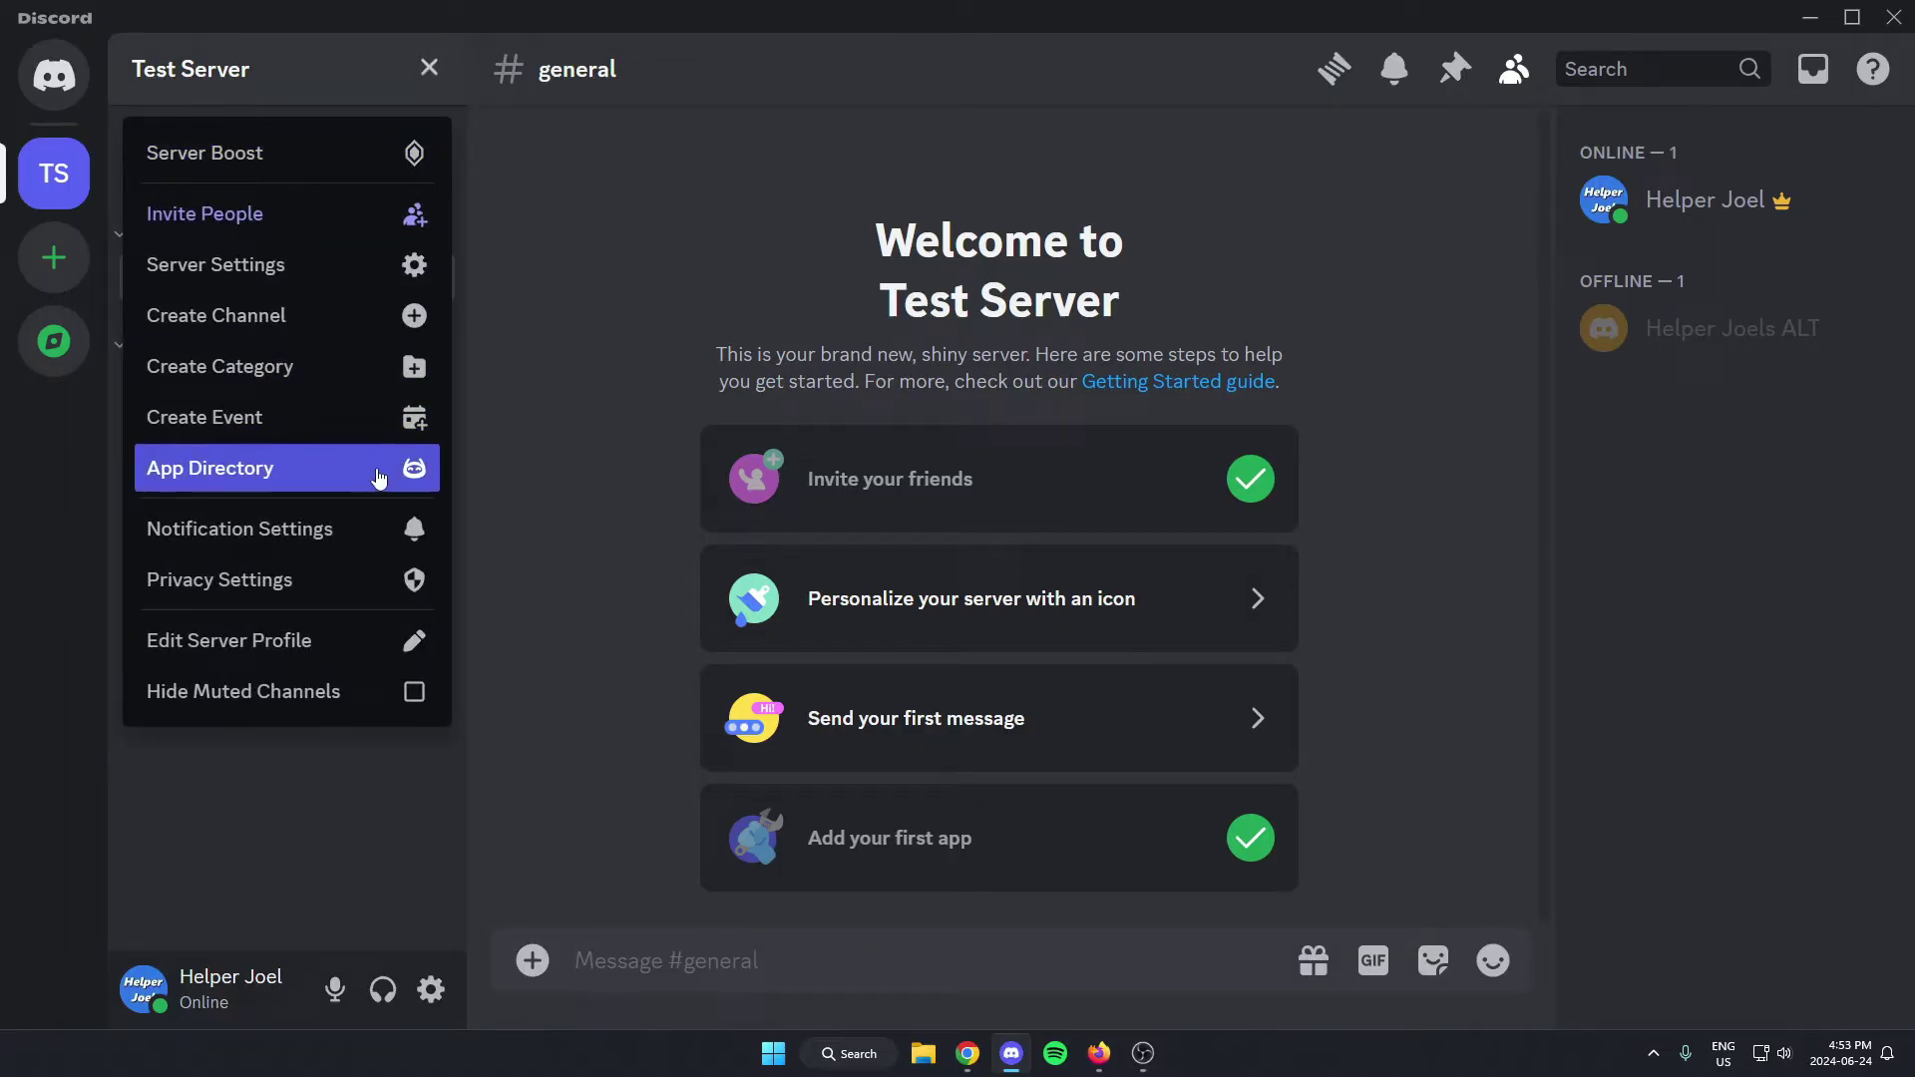
Search the App Directory for 'dyno', open the Dyno app and choose Add App.
left_click(313, 485)
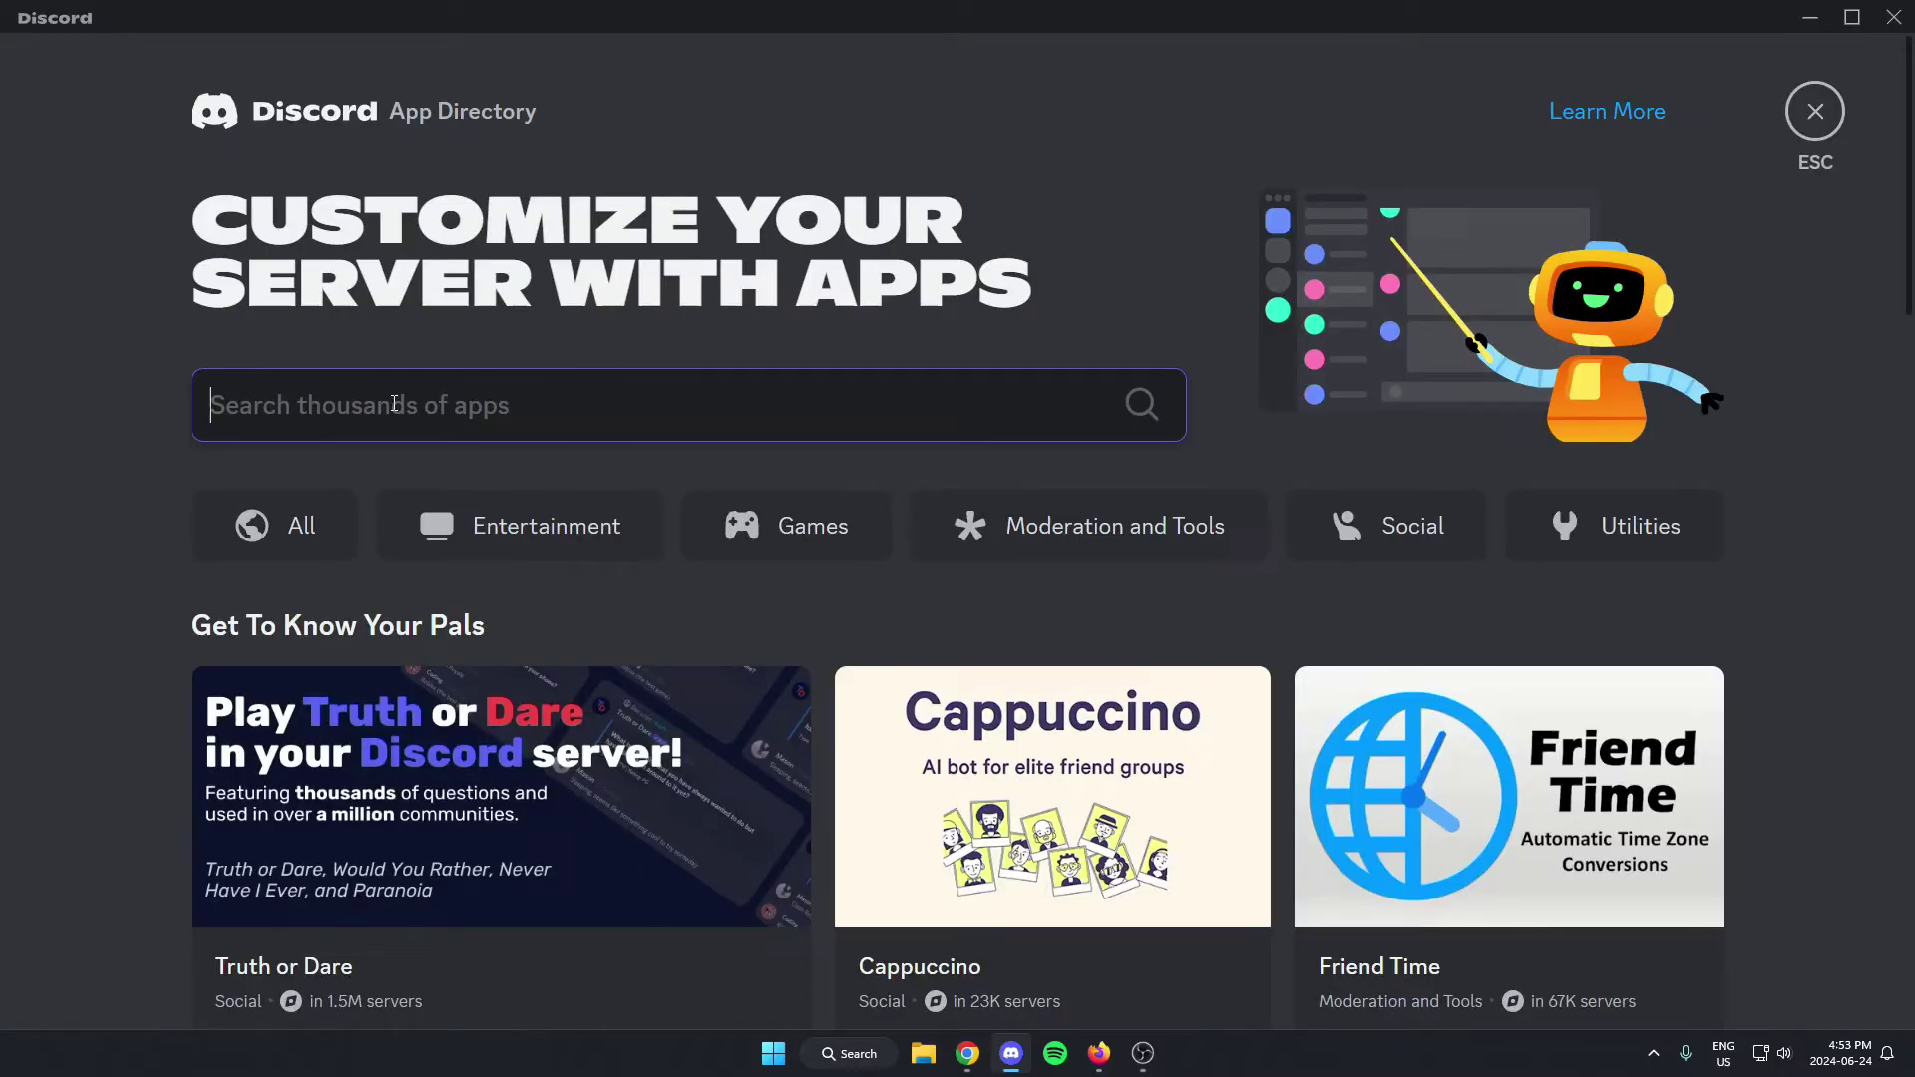
type("dyno")
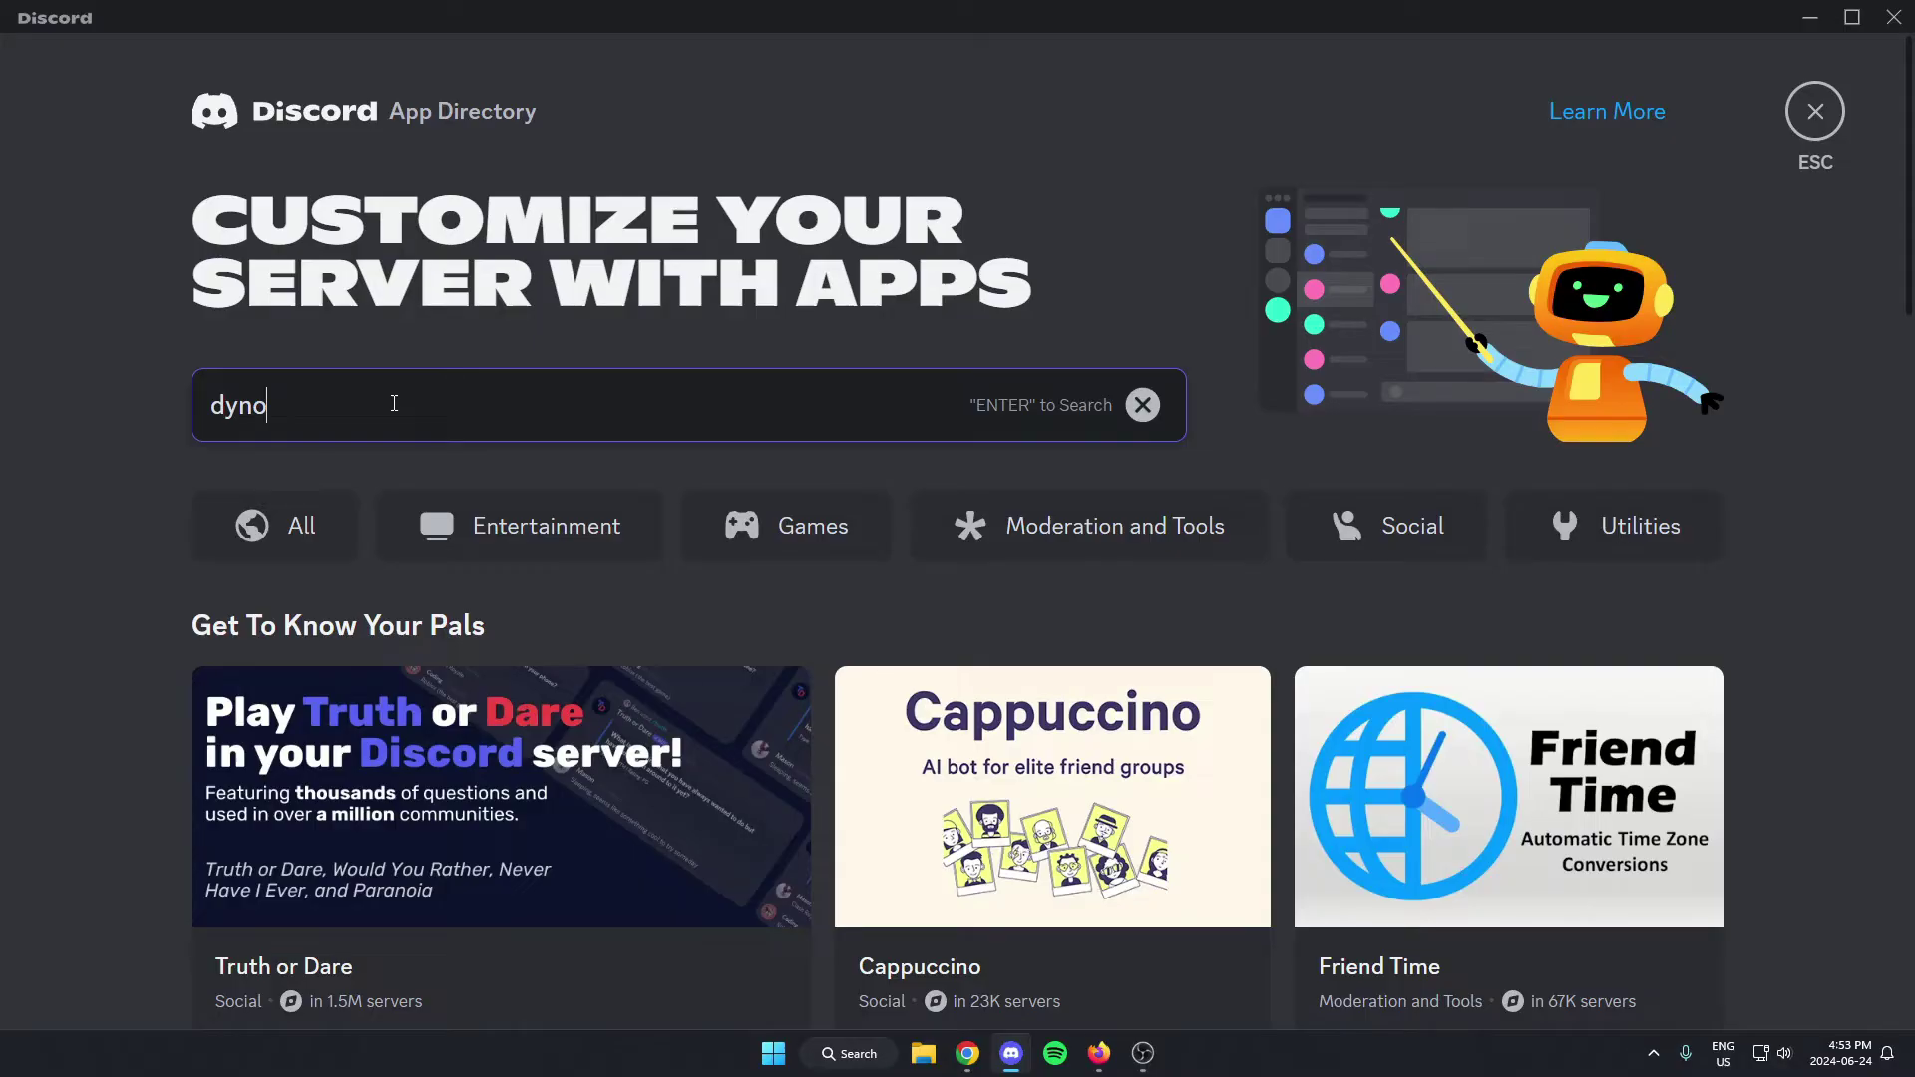
key("Return")
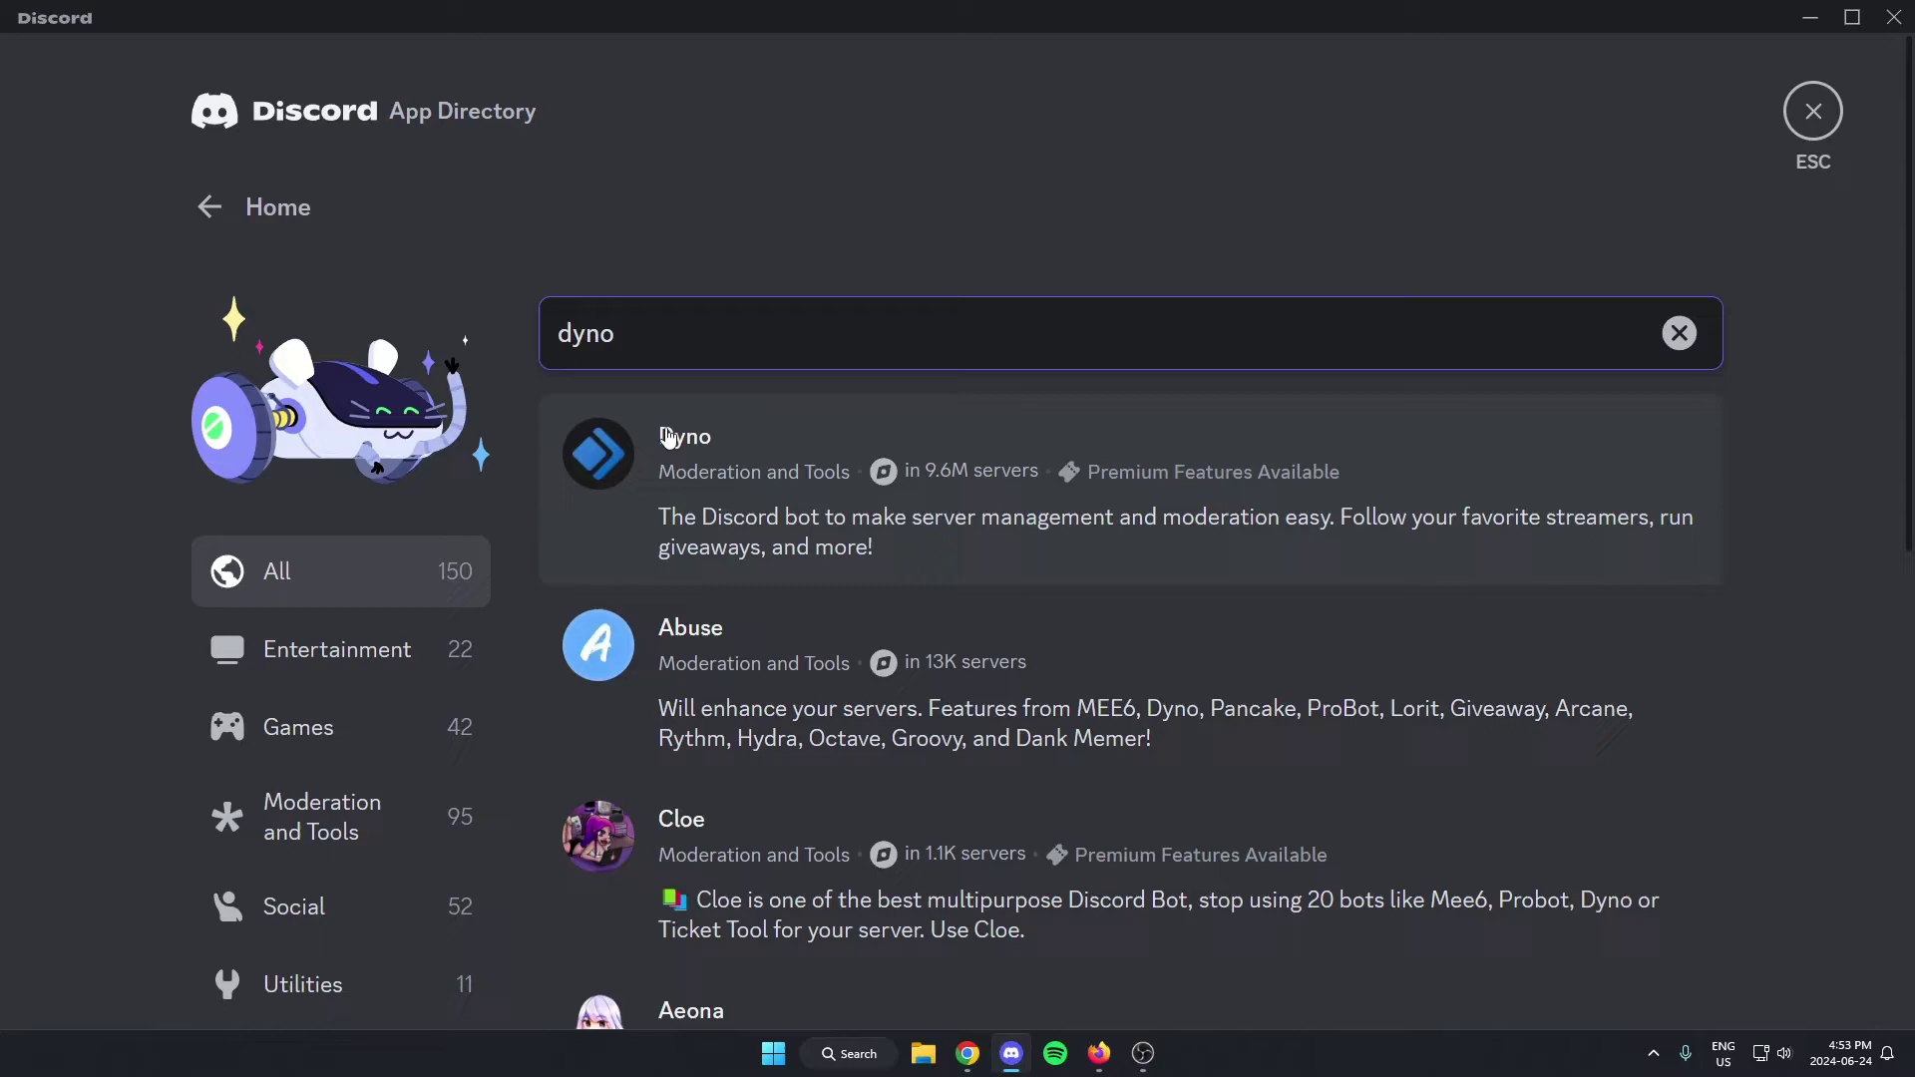
left_click(781, 452)
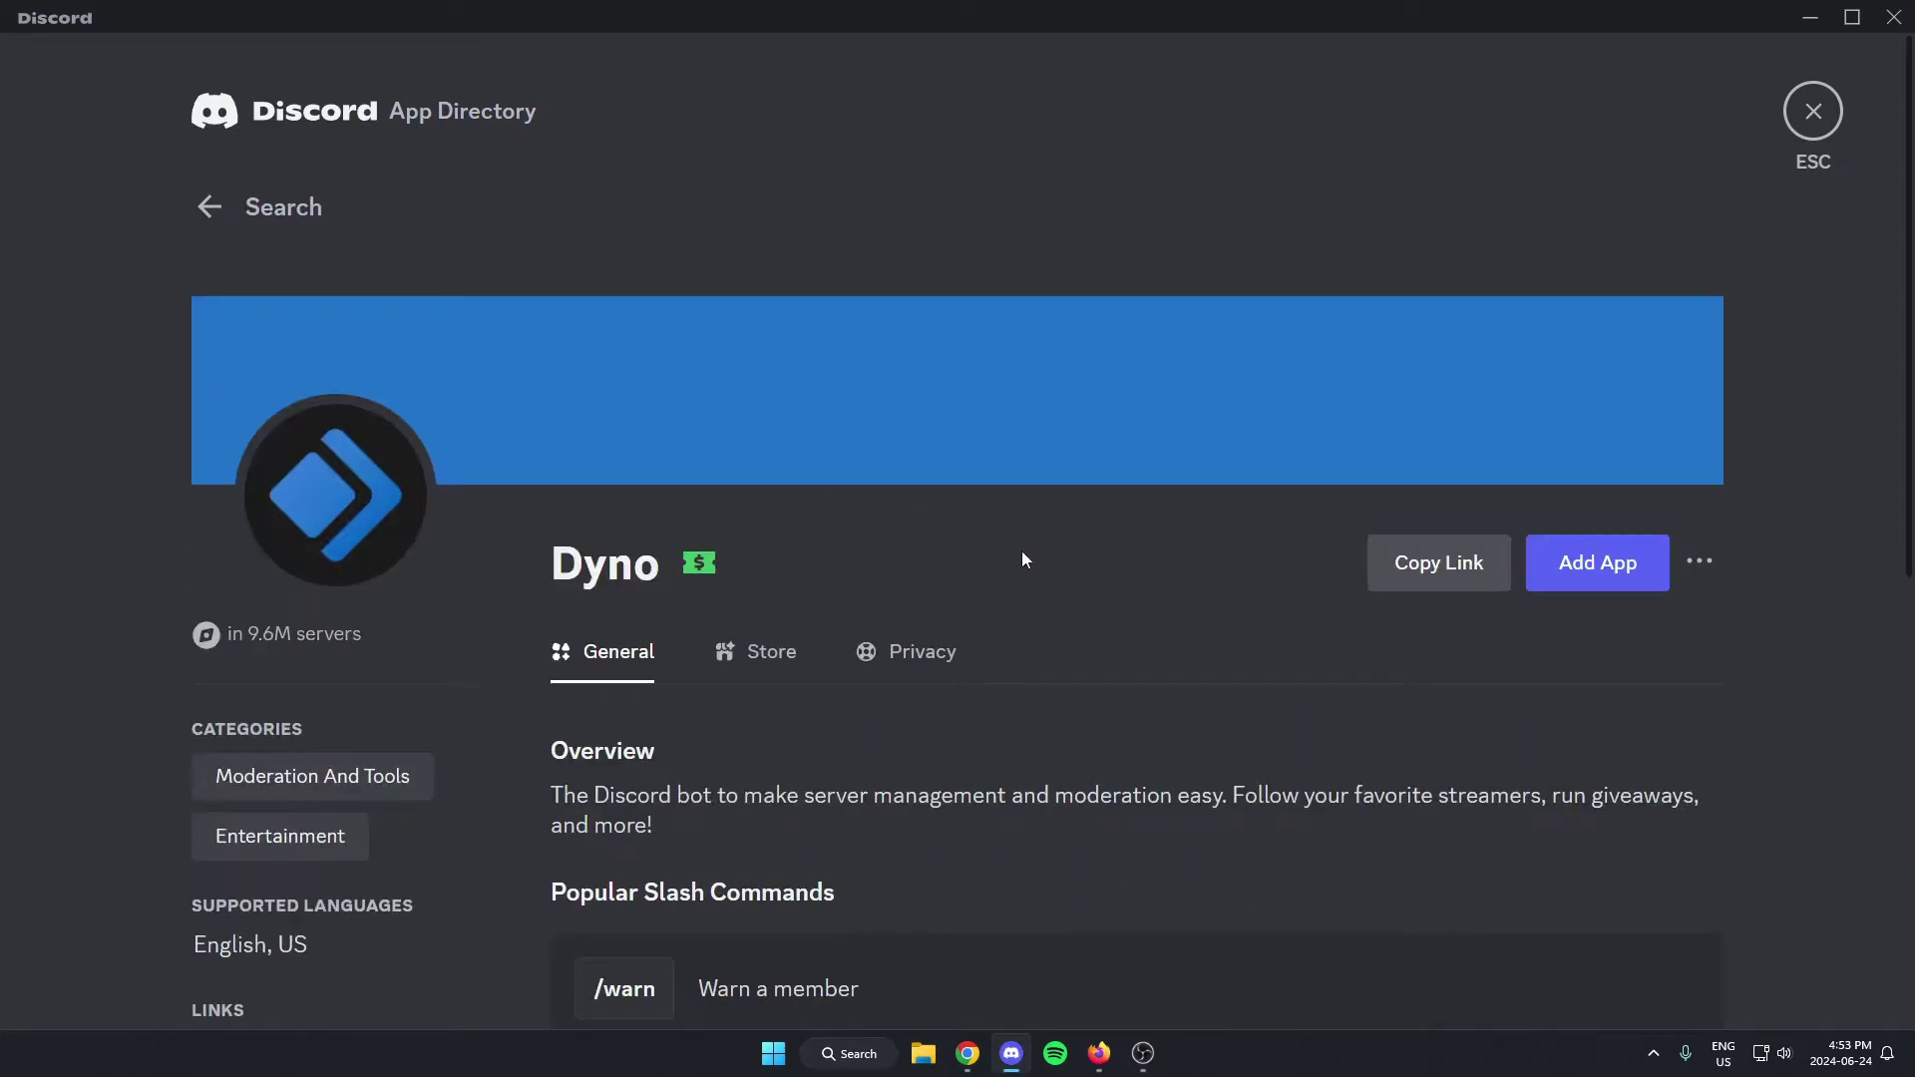
left_click(1616, 596)
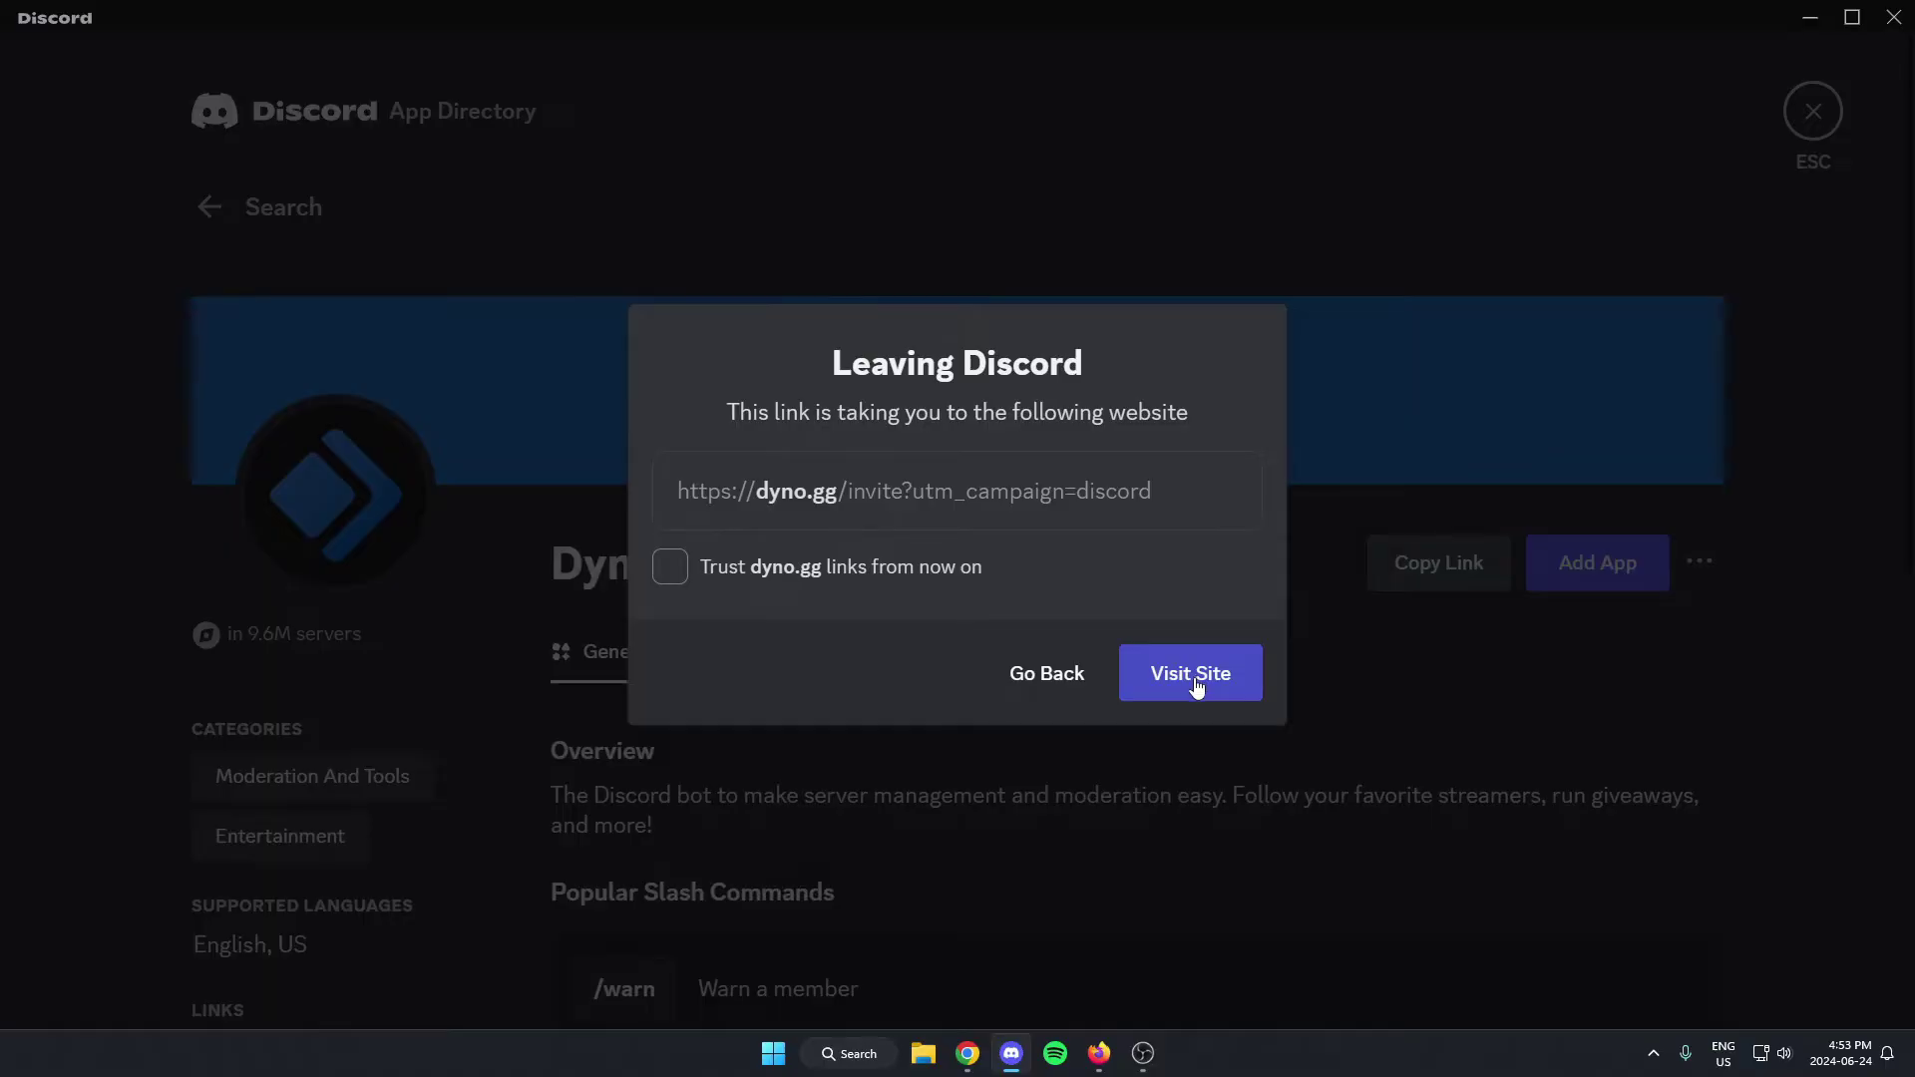
Authorize Dyno to join Test Server and pass the hCaptcha check.
left_click(1196, 689)
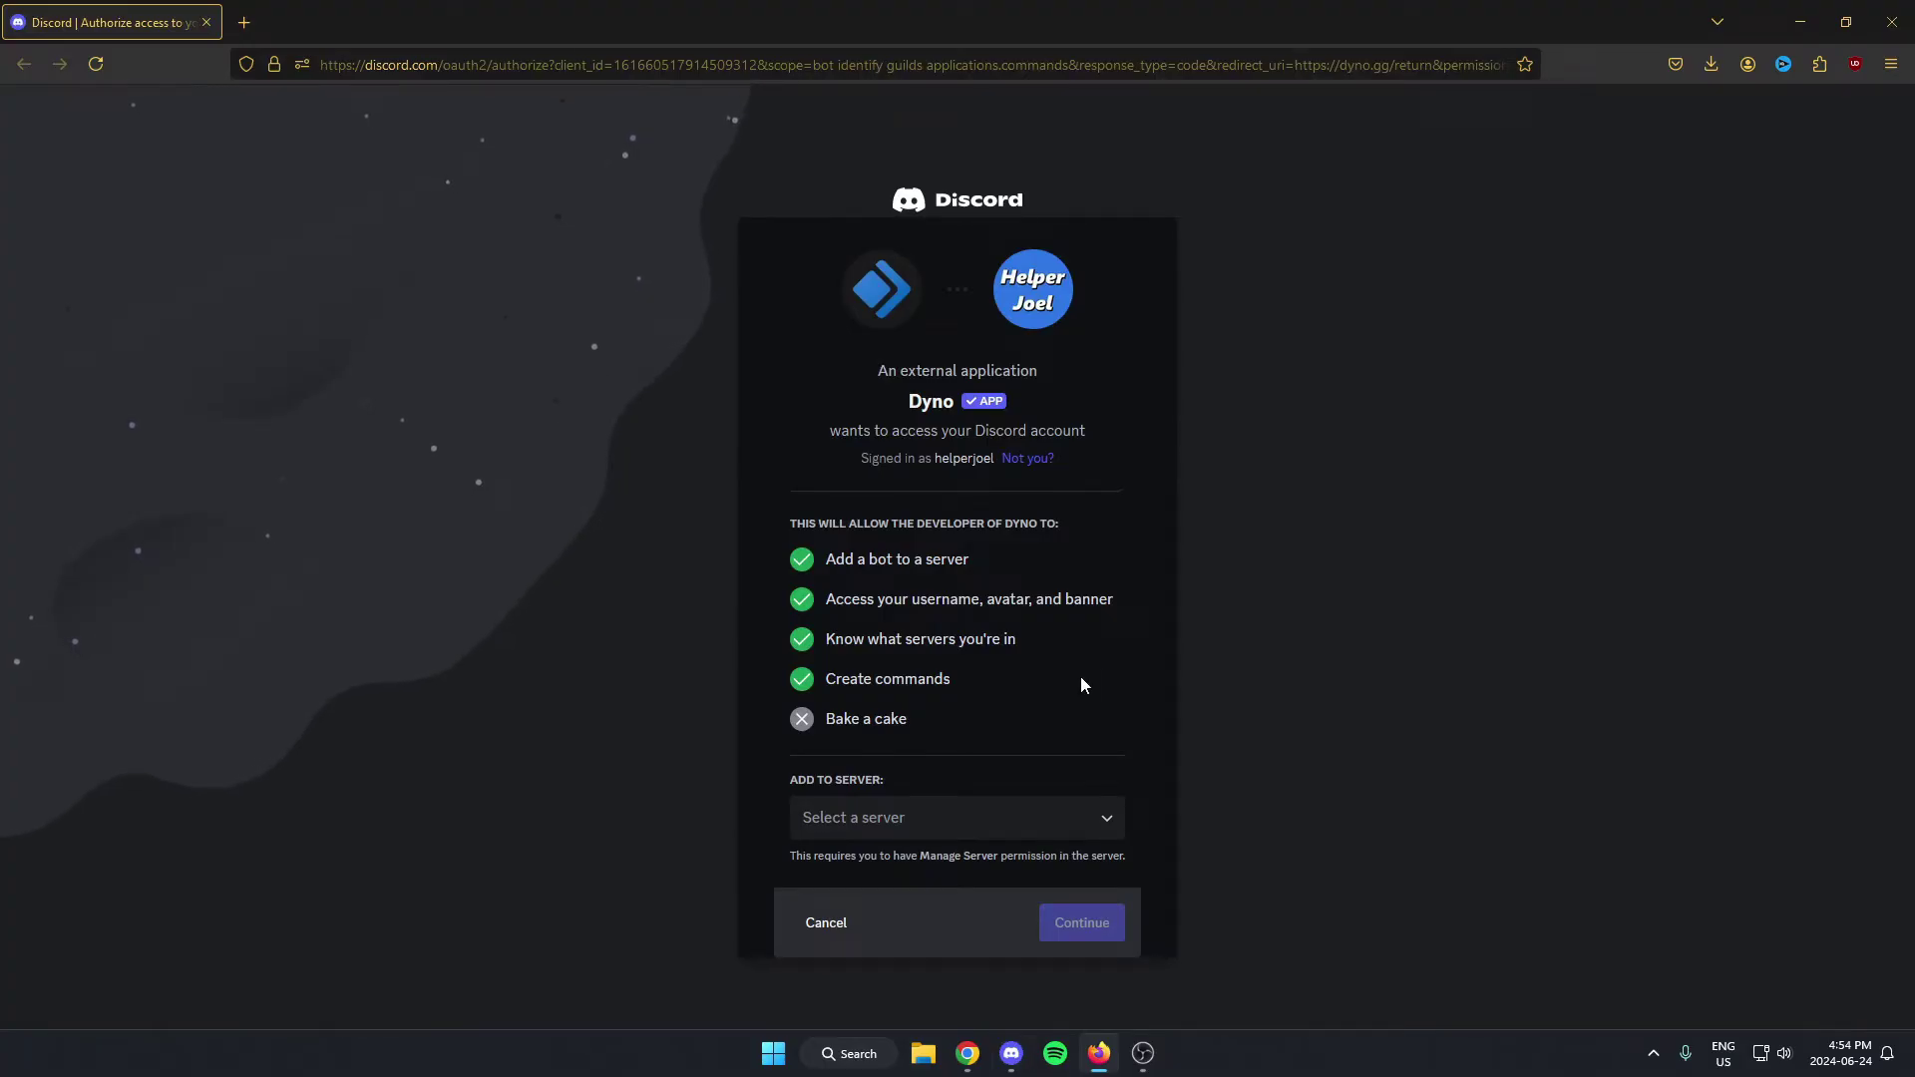
left_click(966, 827)
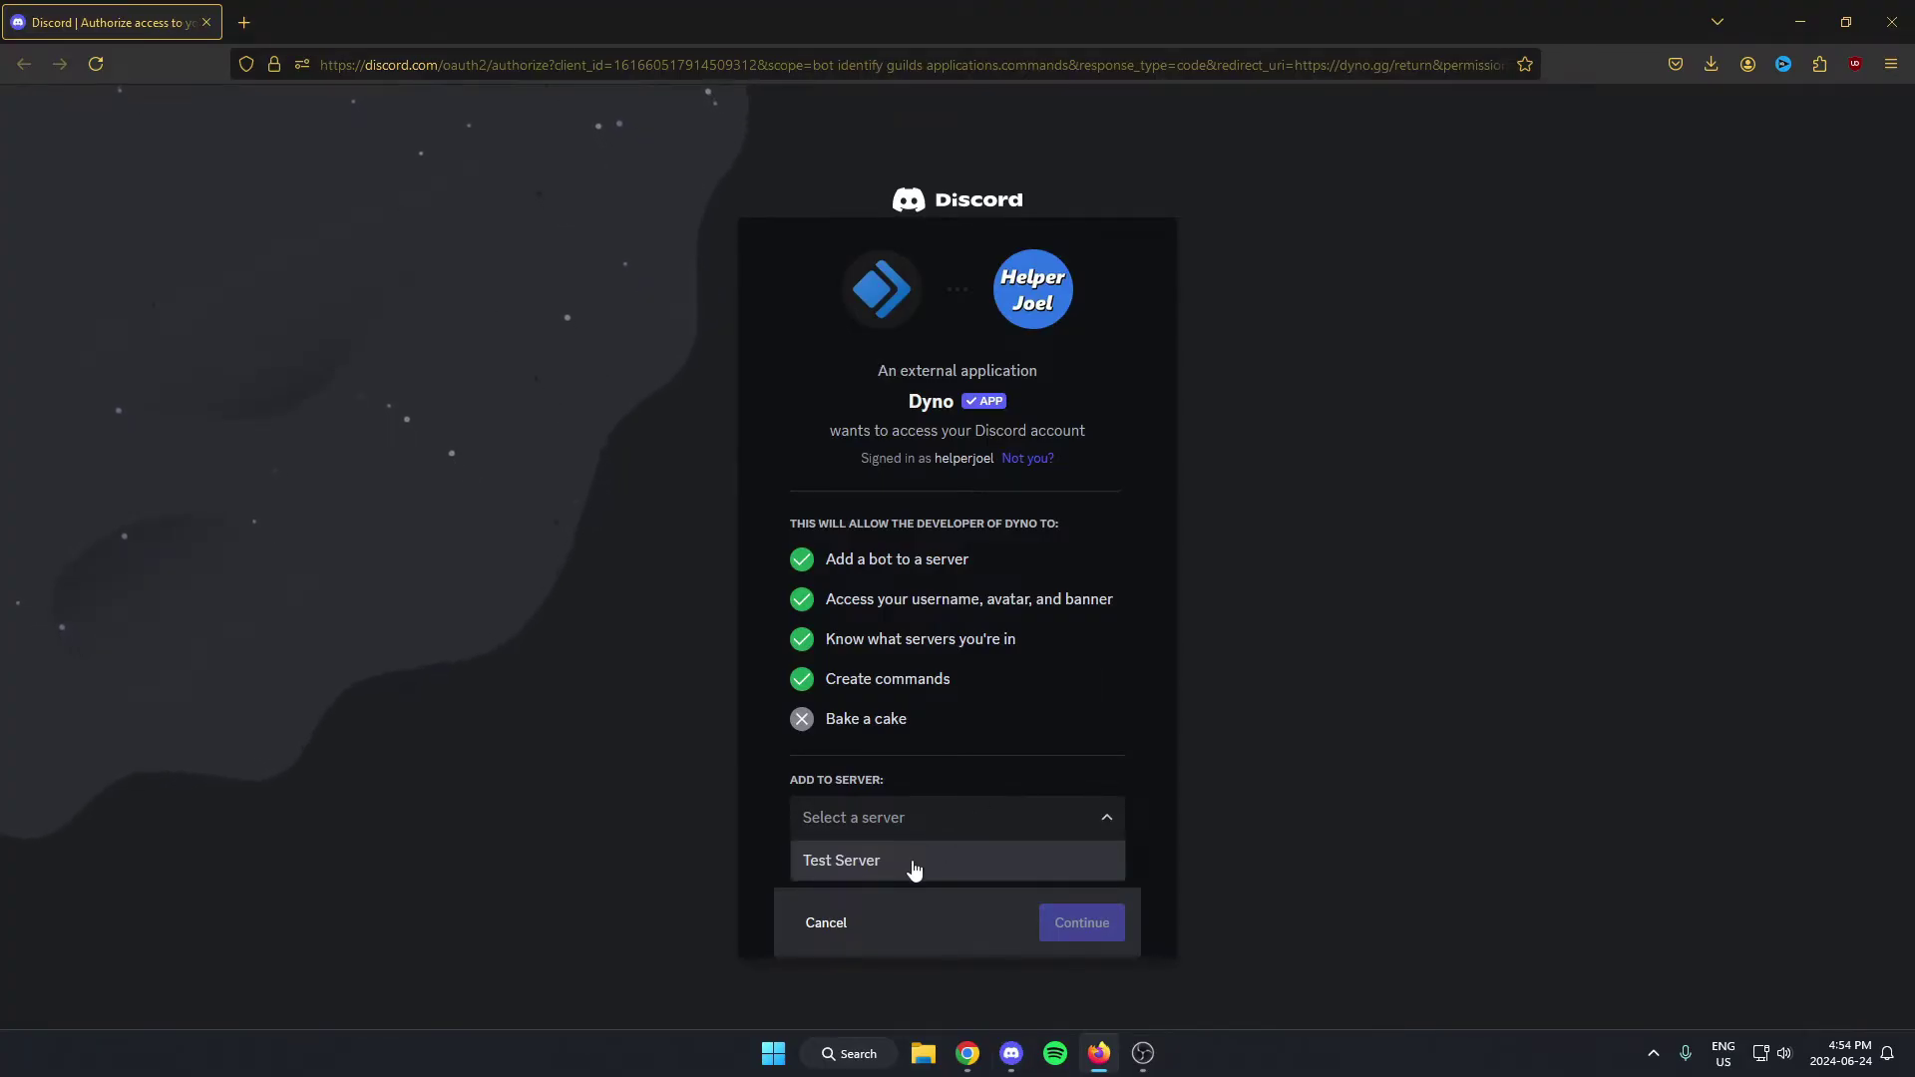
left_click(913, 864)
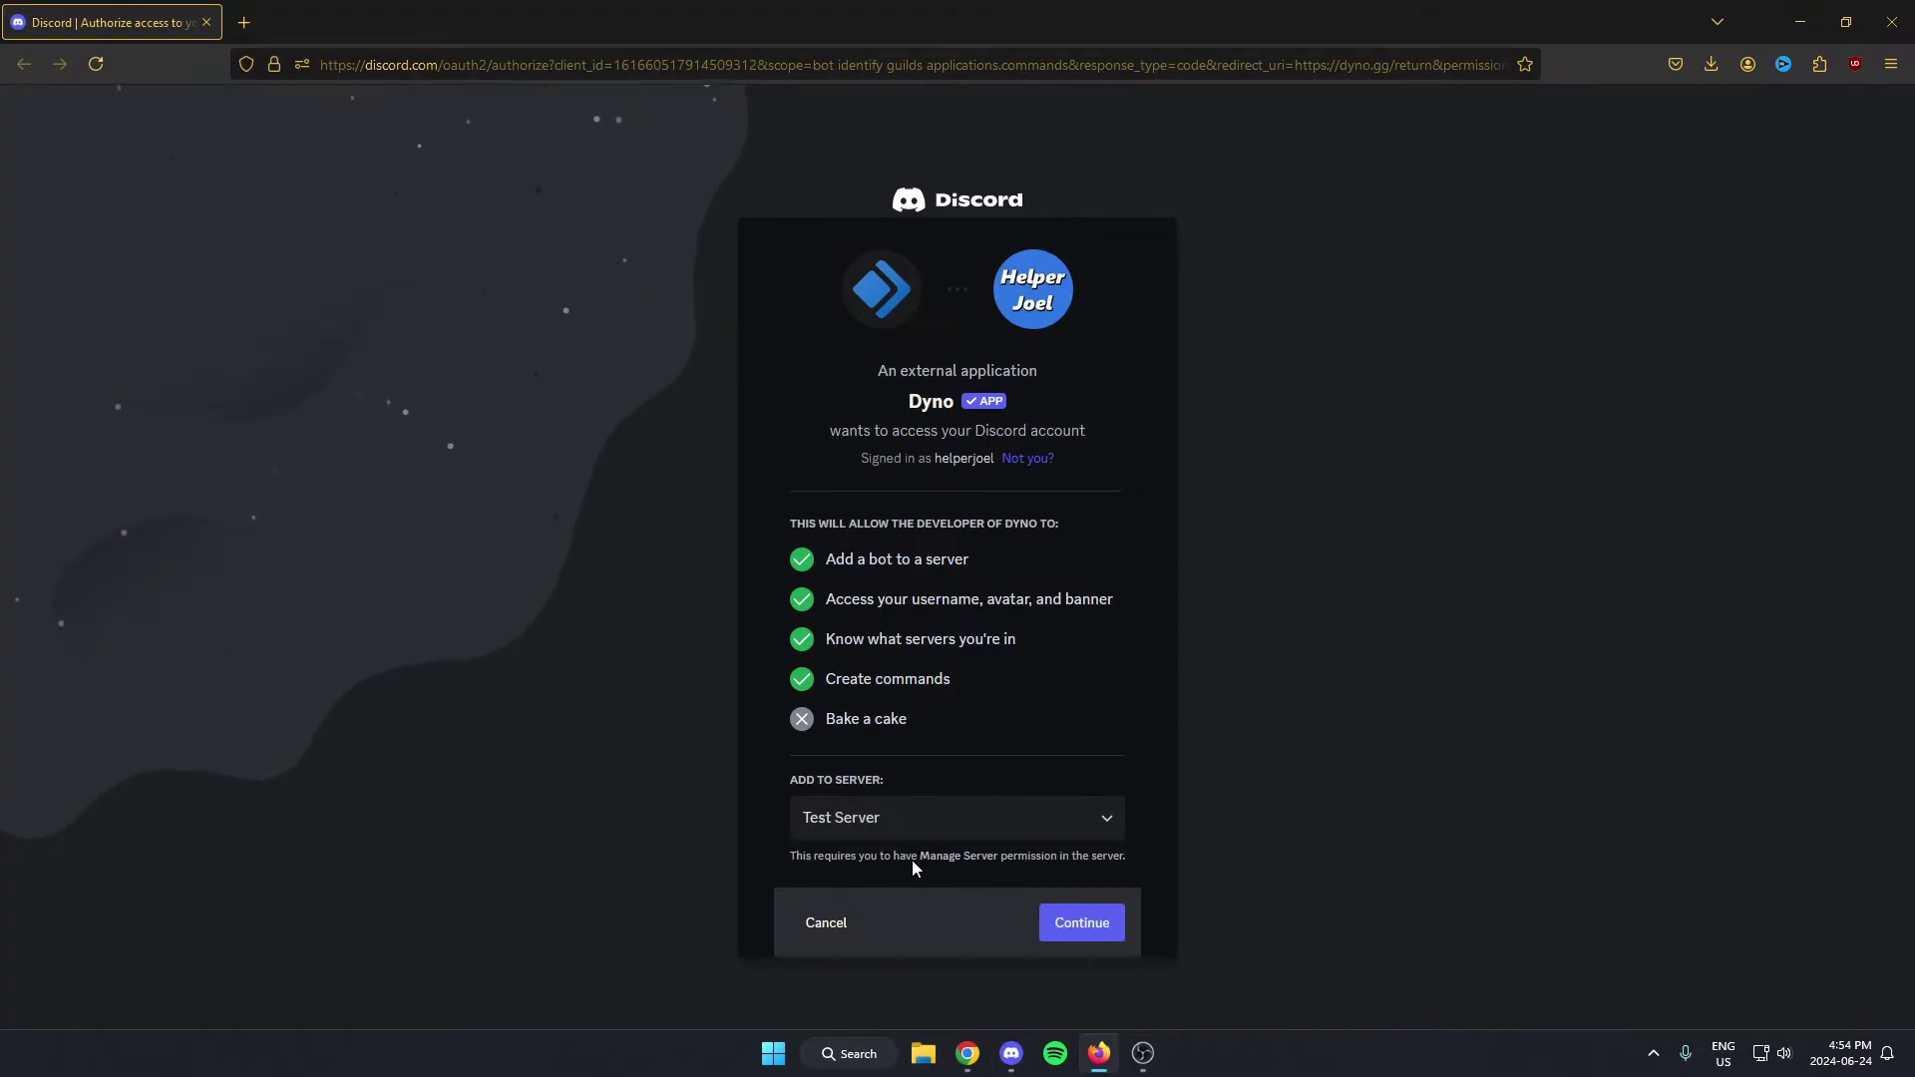
left_click(1084, 928)
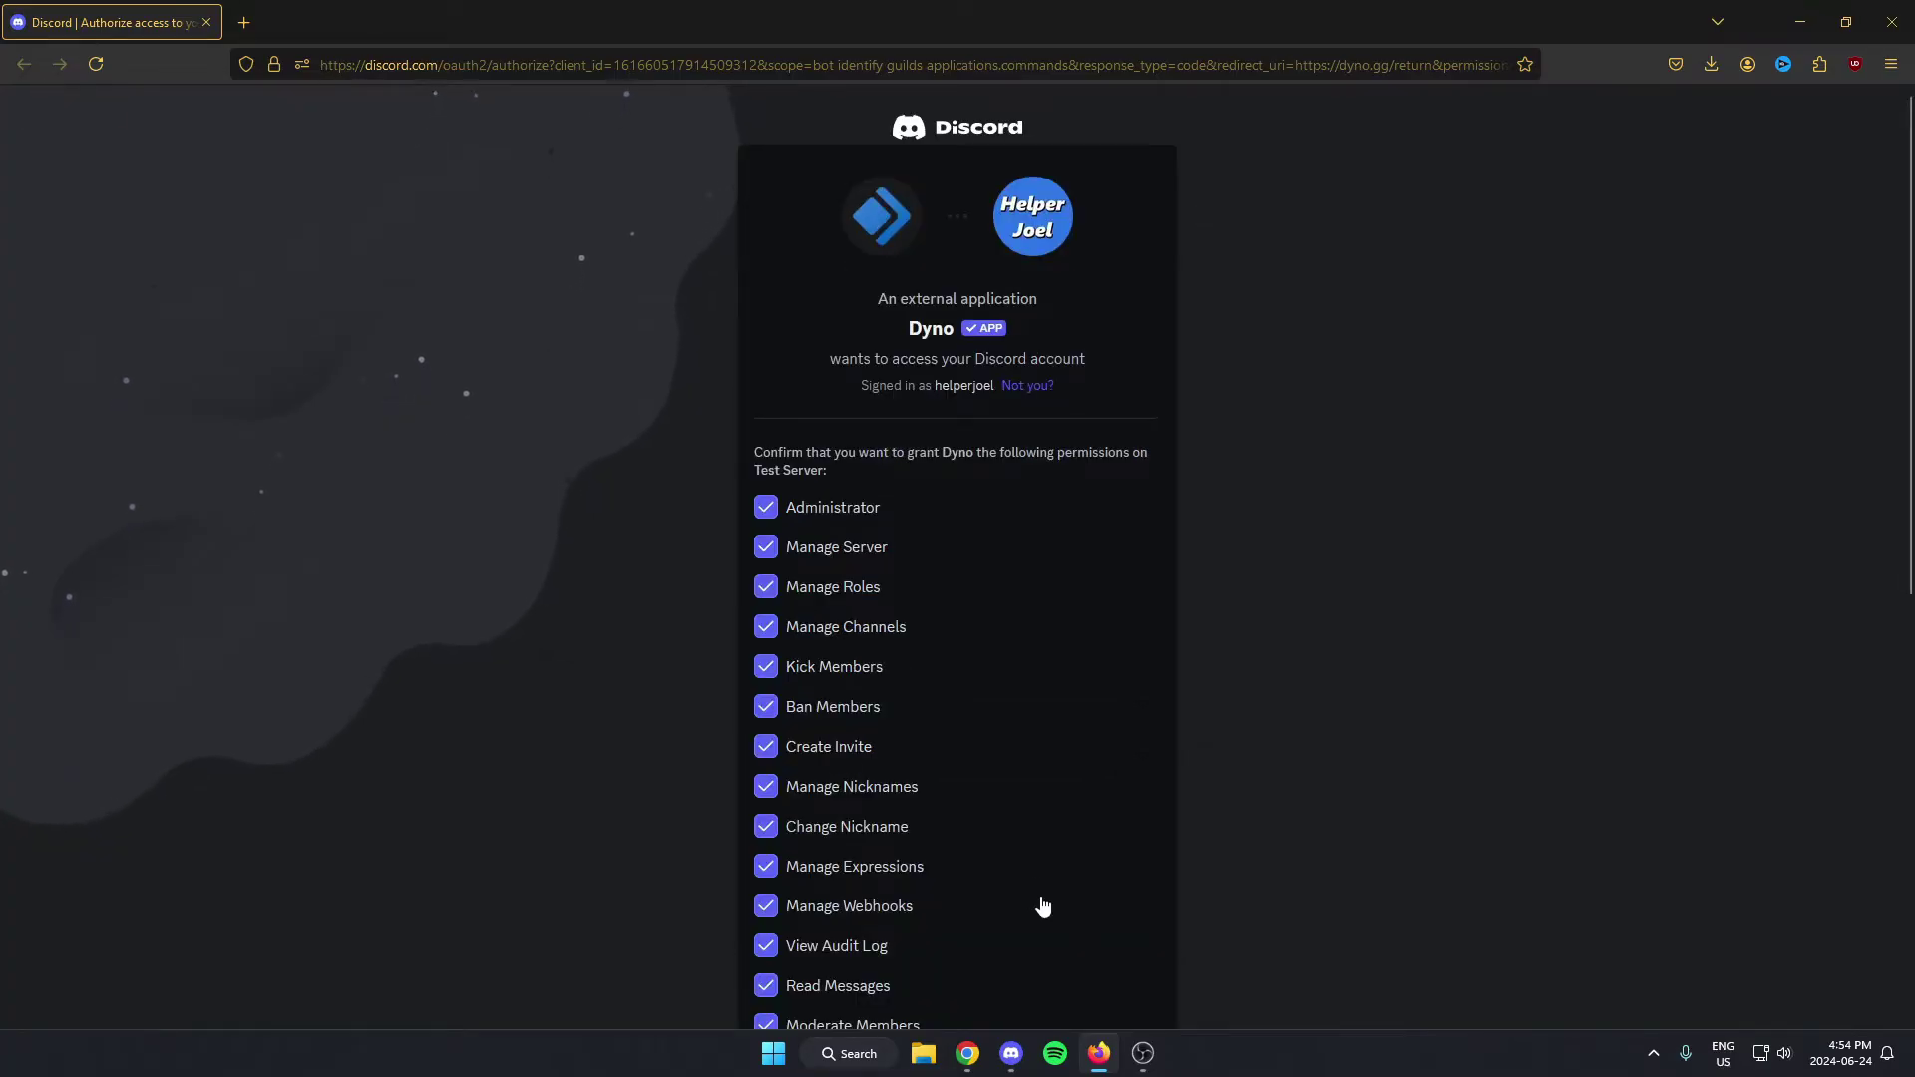
scroll(1036, 808, "down", 8)
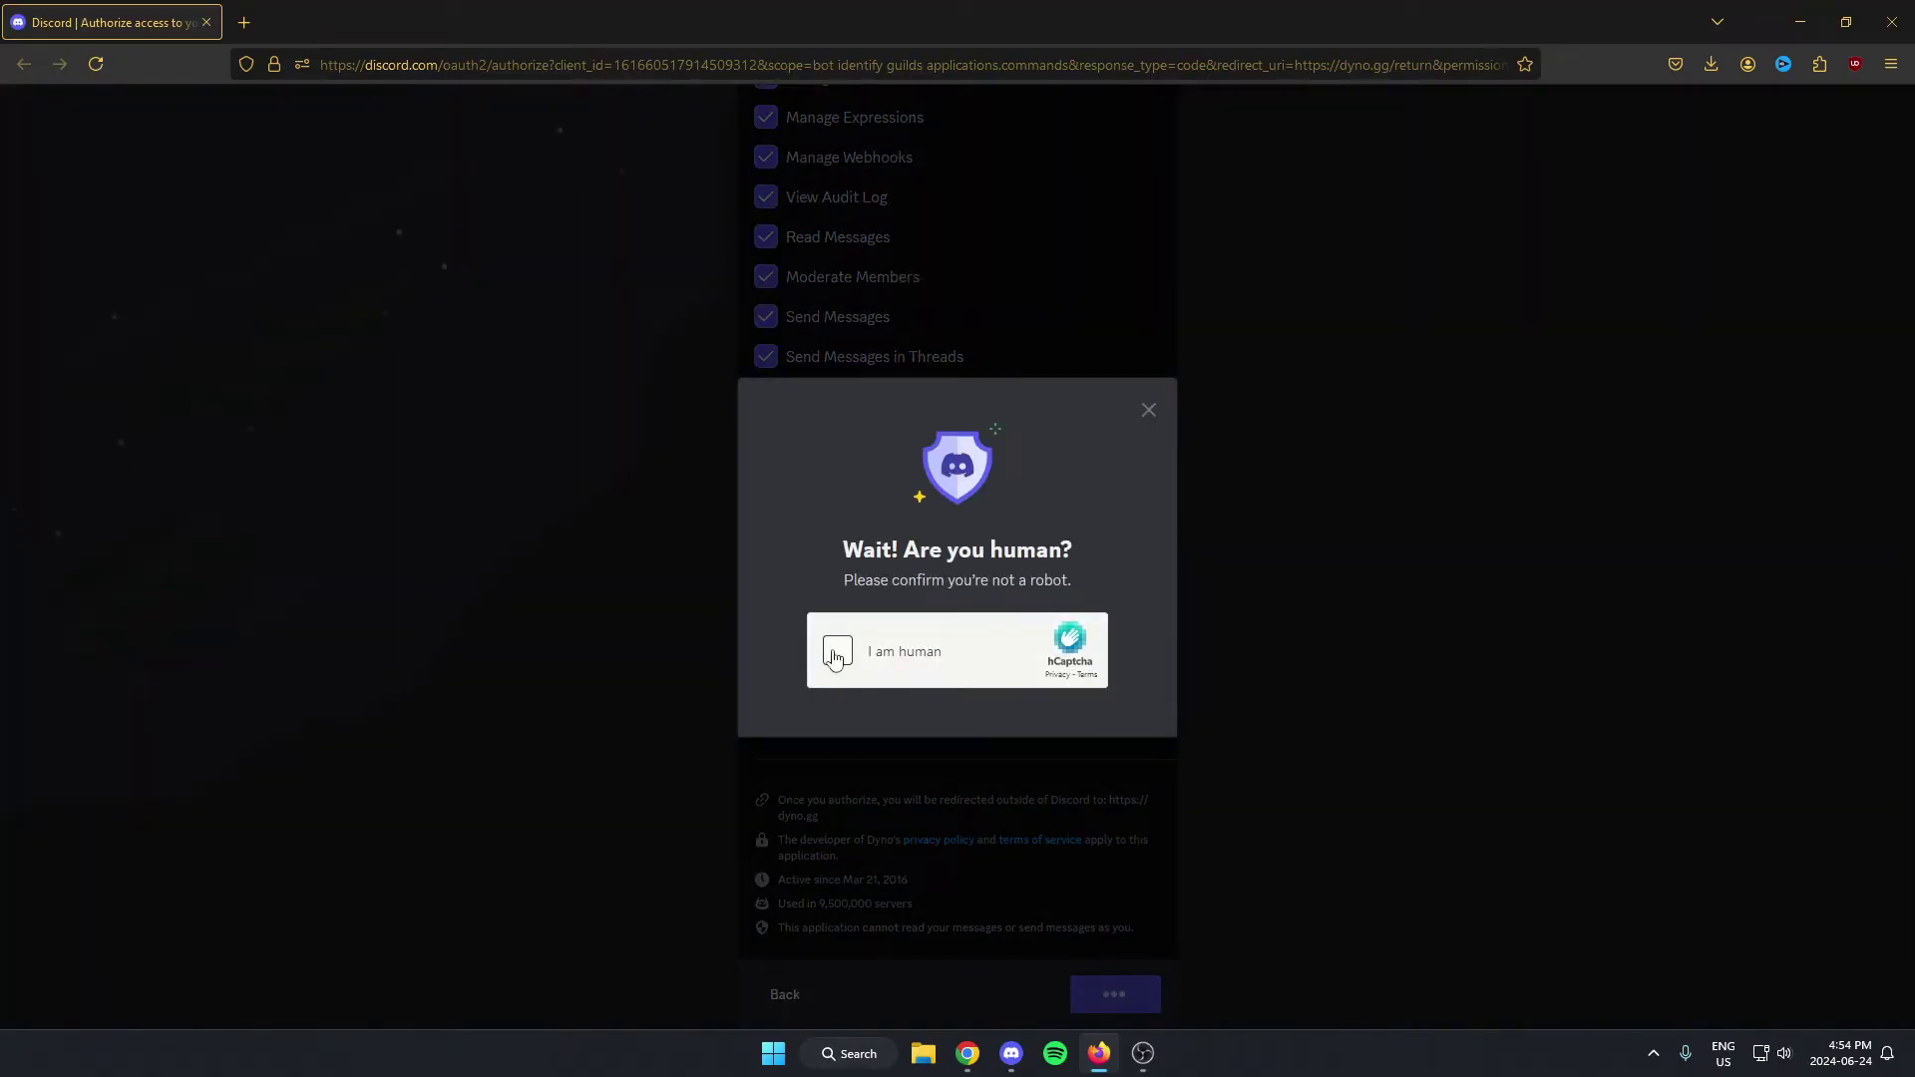
left_click(838, 660)
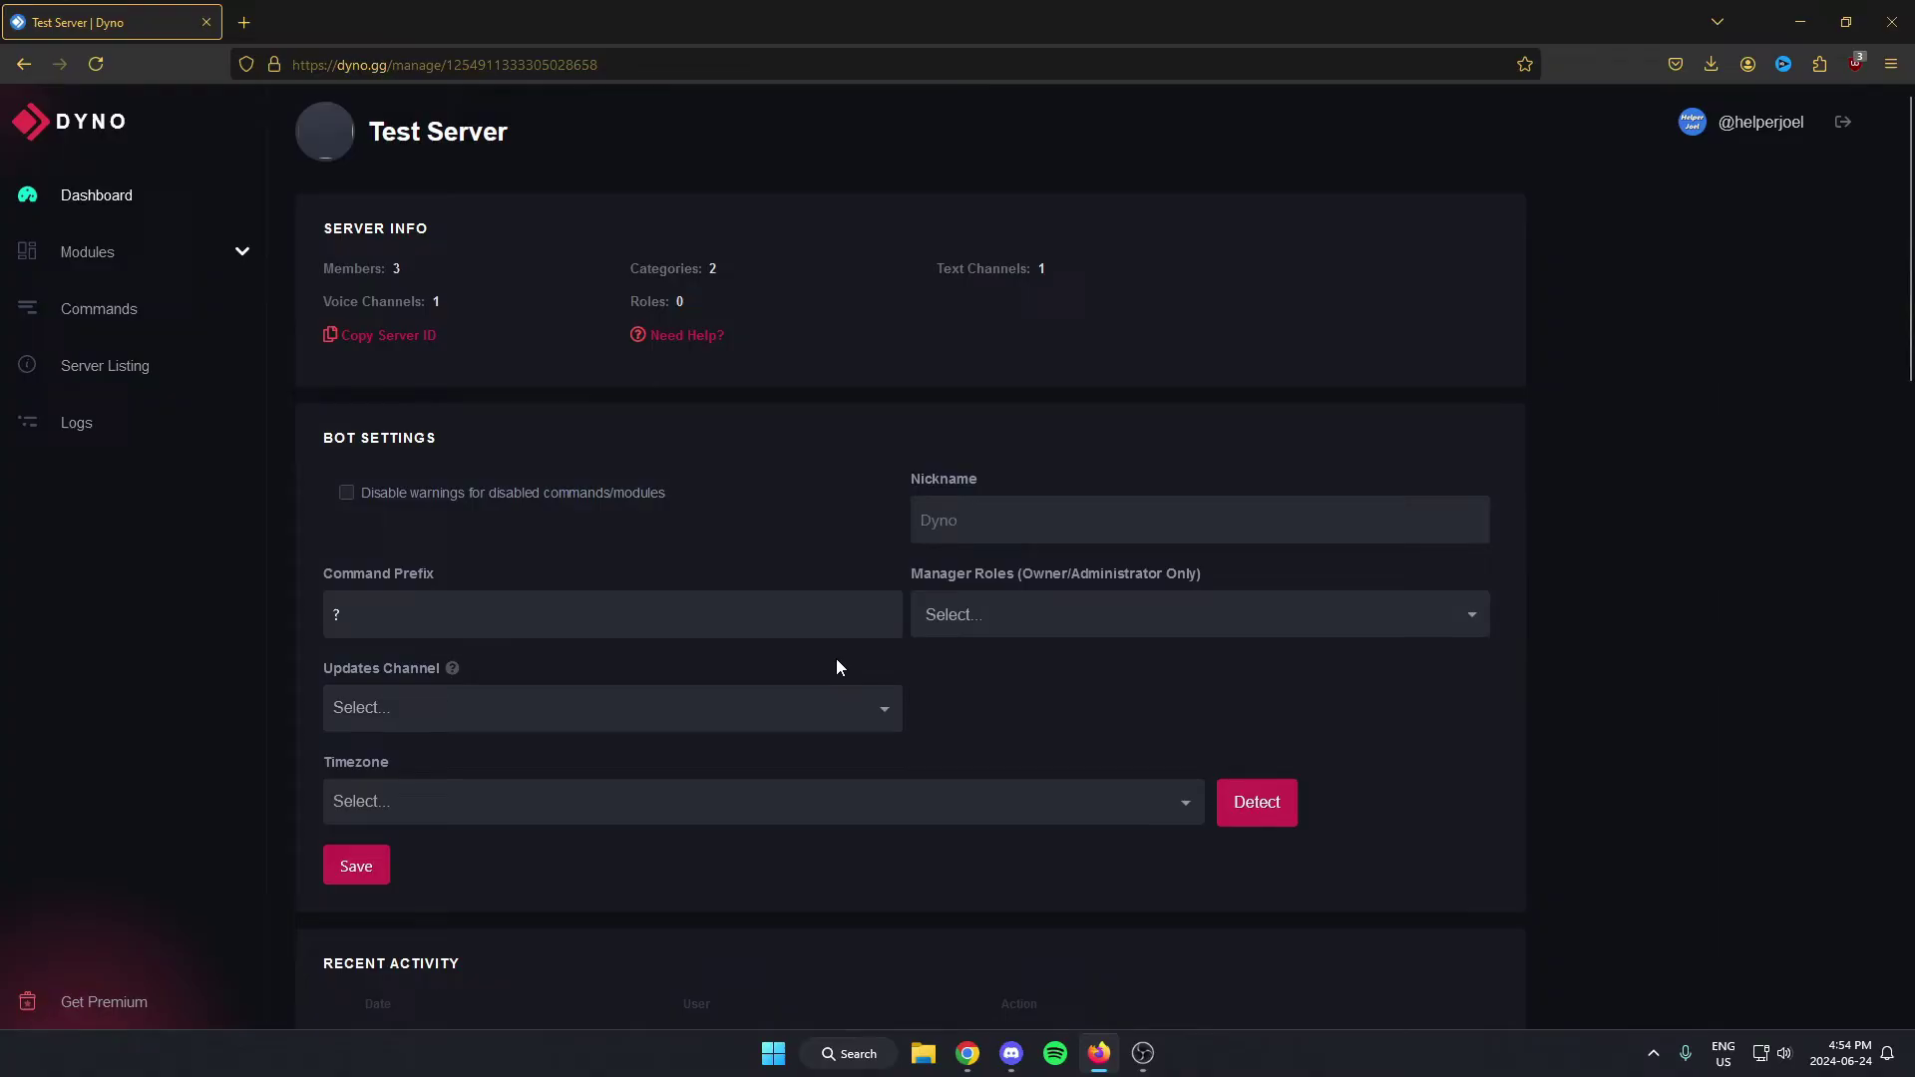
Back in Discord, close the App Directory and view Dyno's member profile in Test Server.
left_click(1011, 1054)
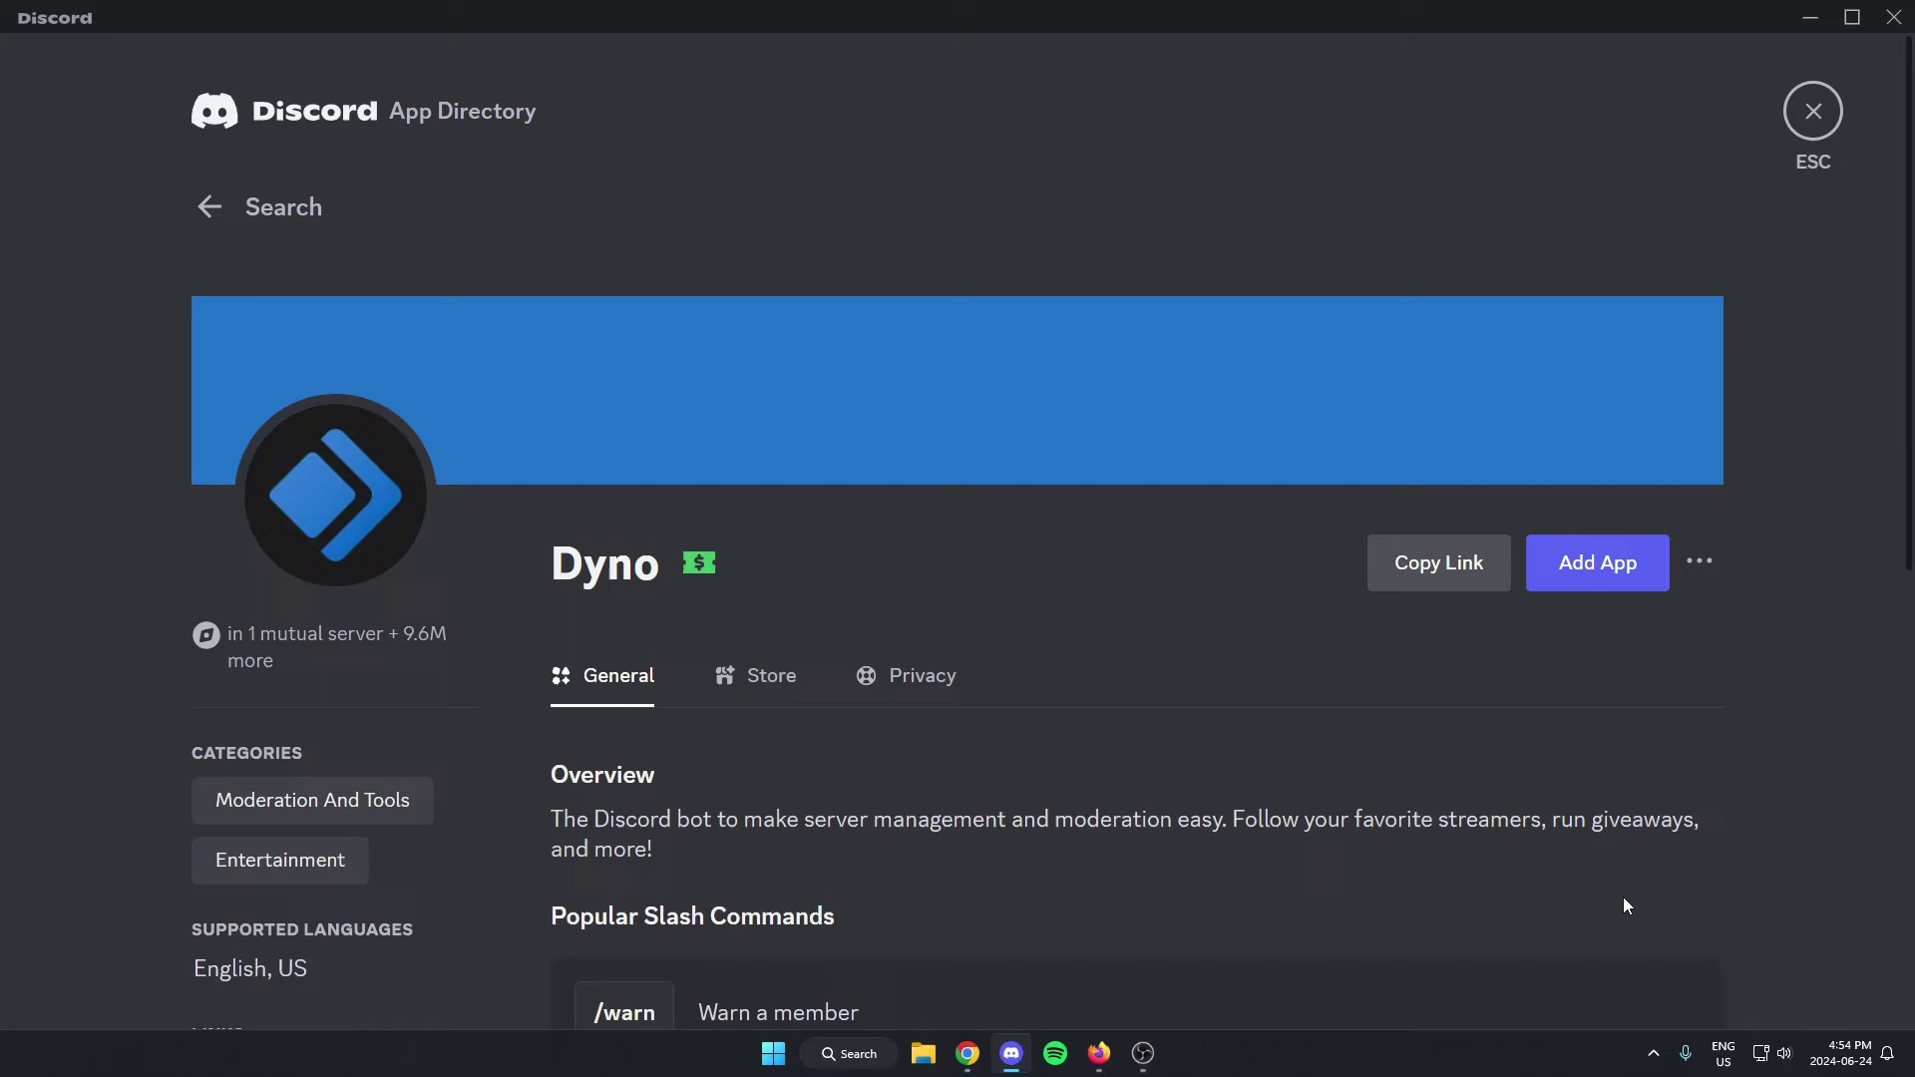
left_click(1813, 110)
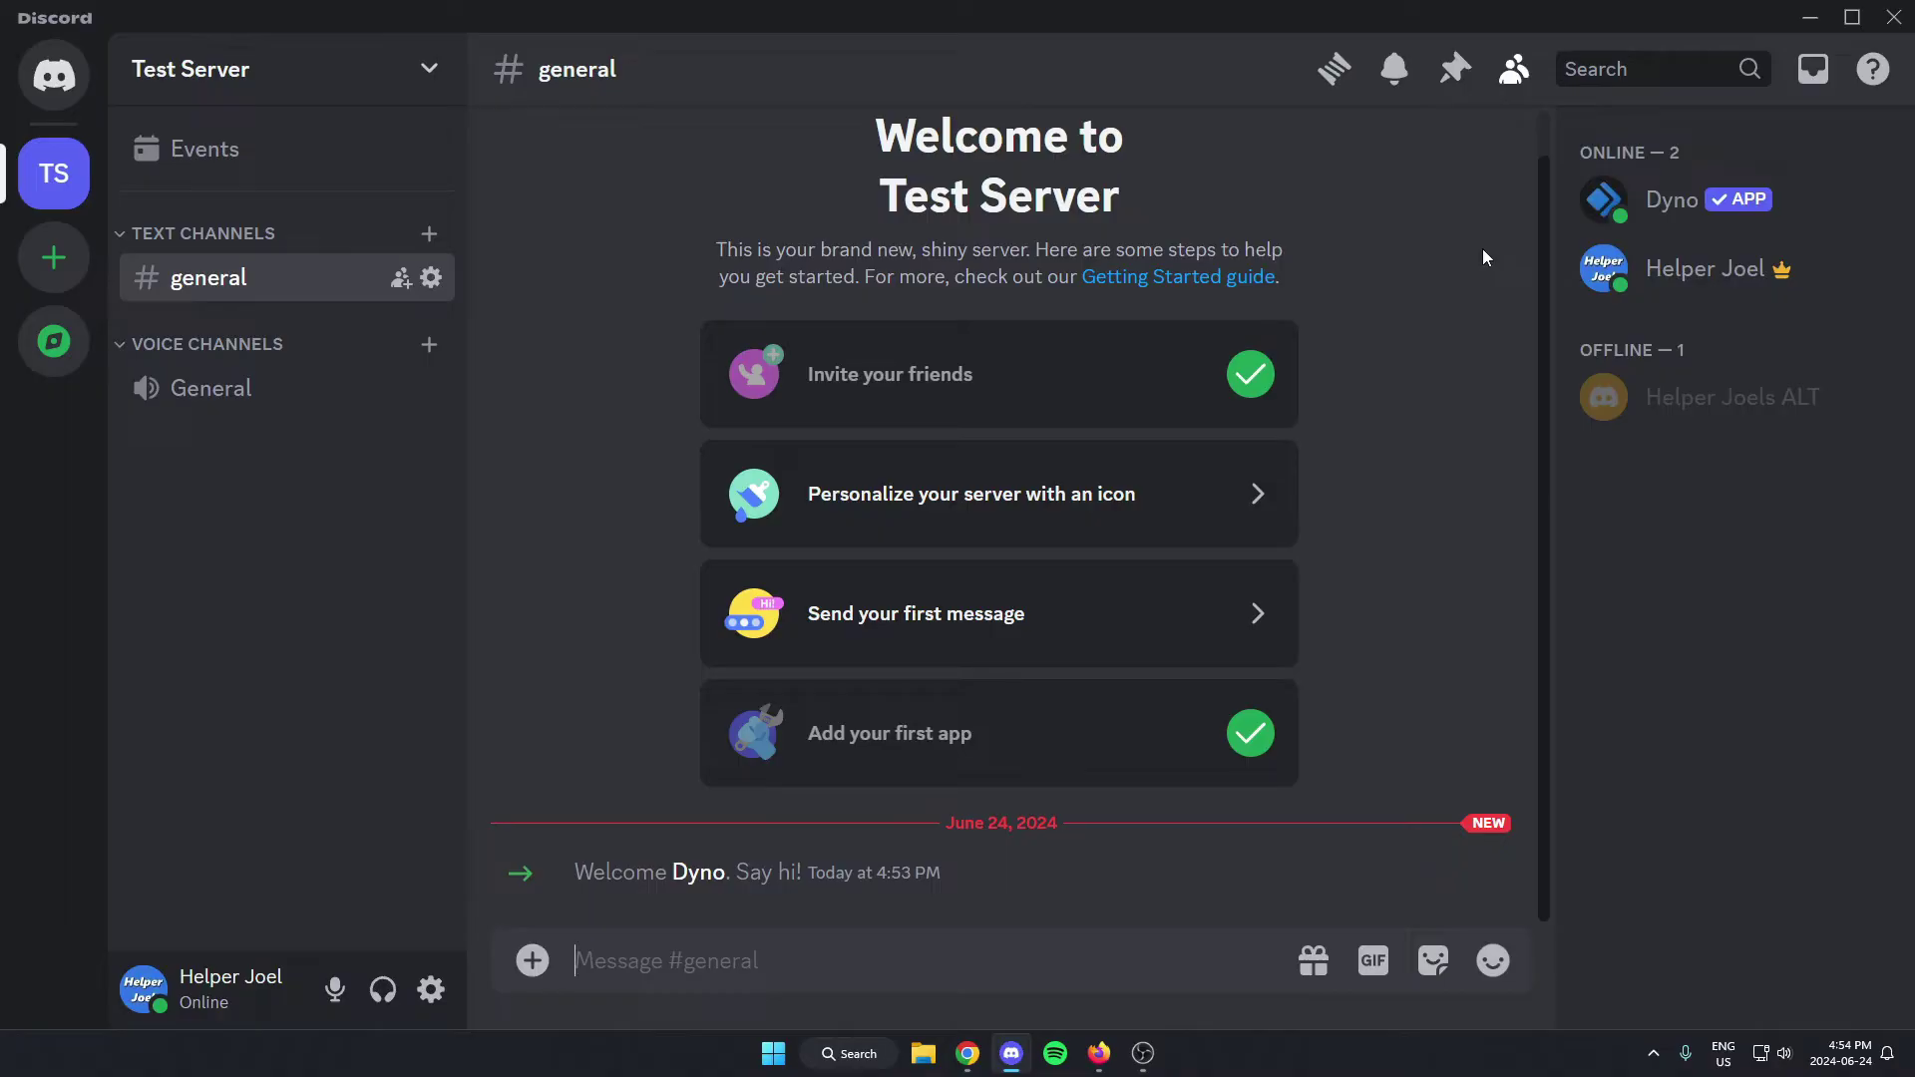
right_click(1643, 210)
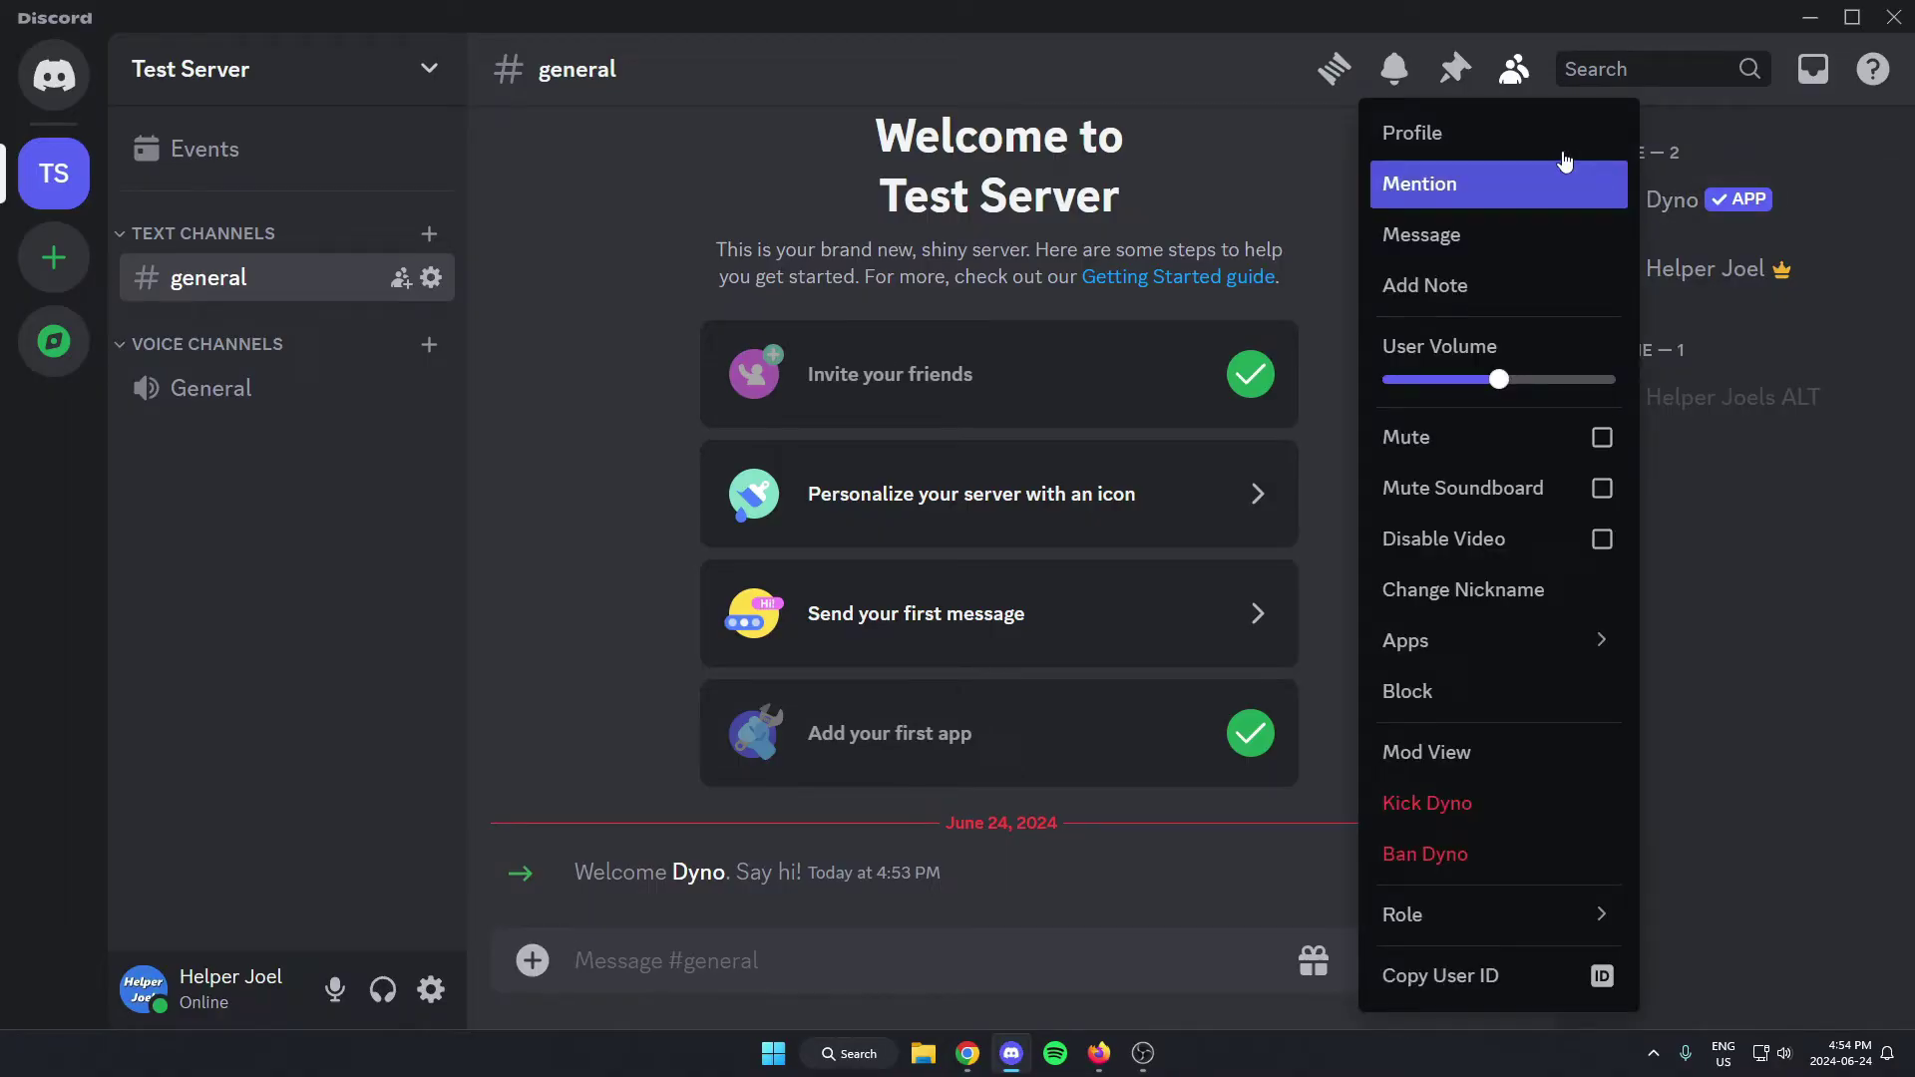
left_click(1534, 150)
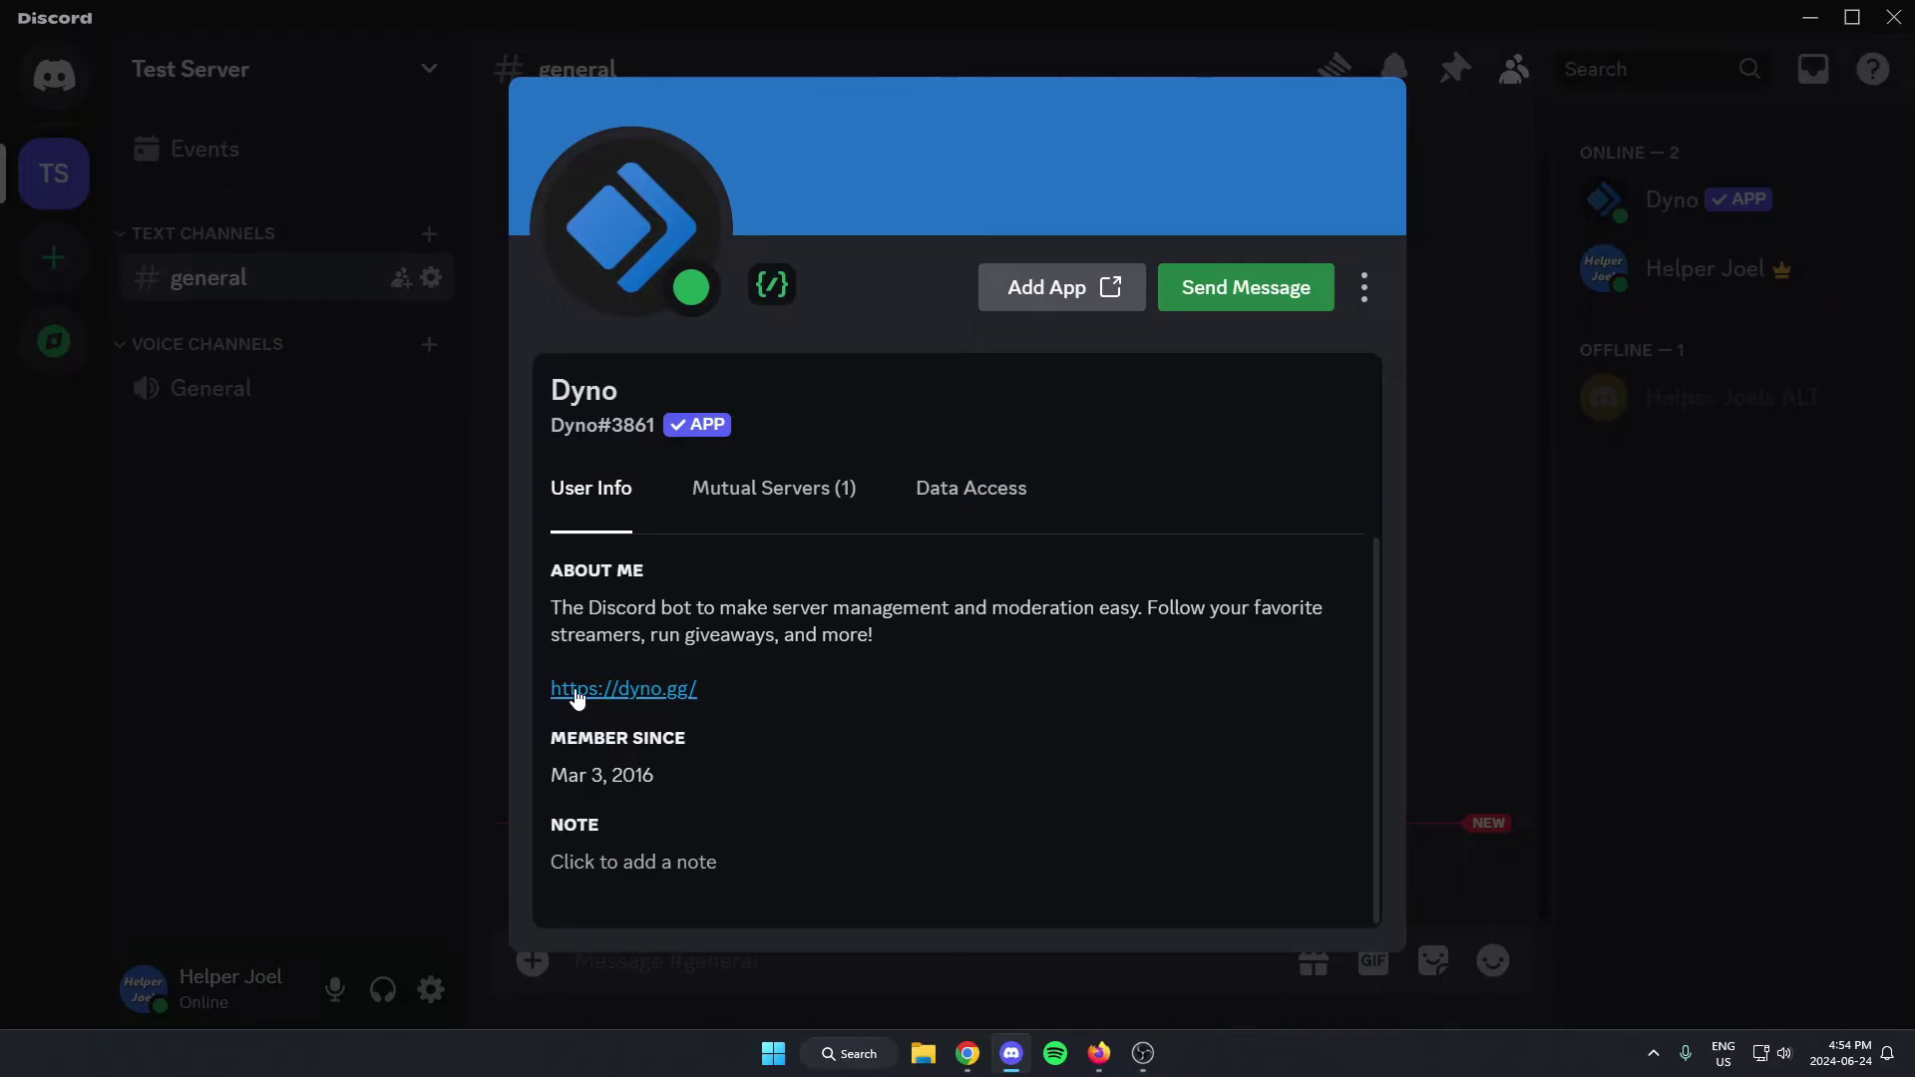
left_click(628, 688)
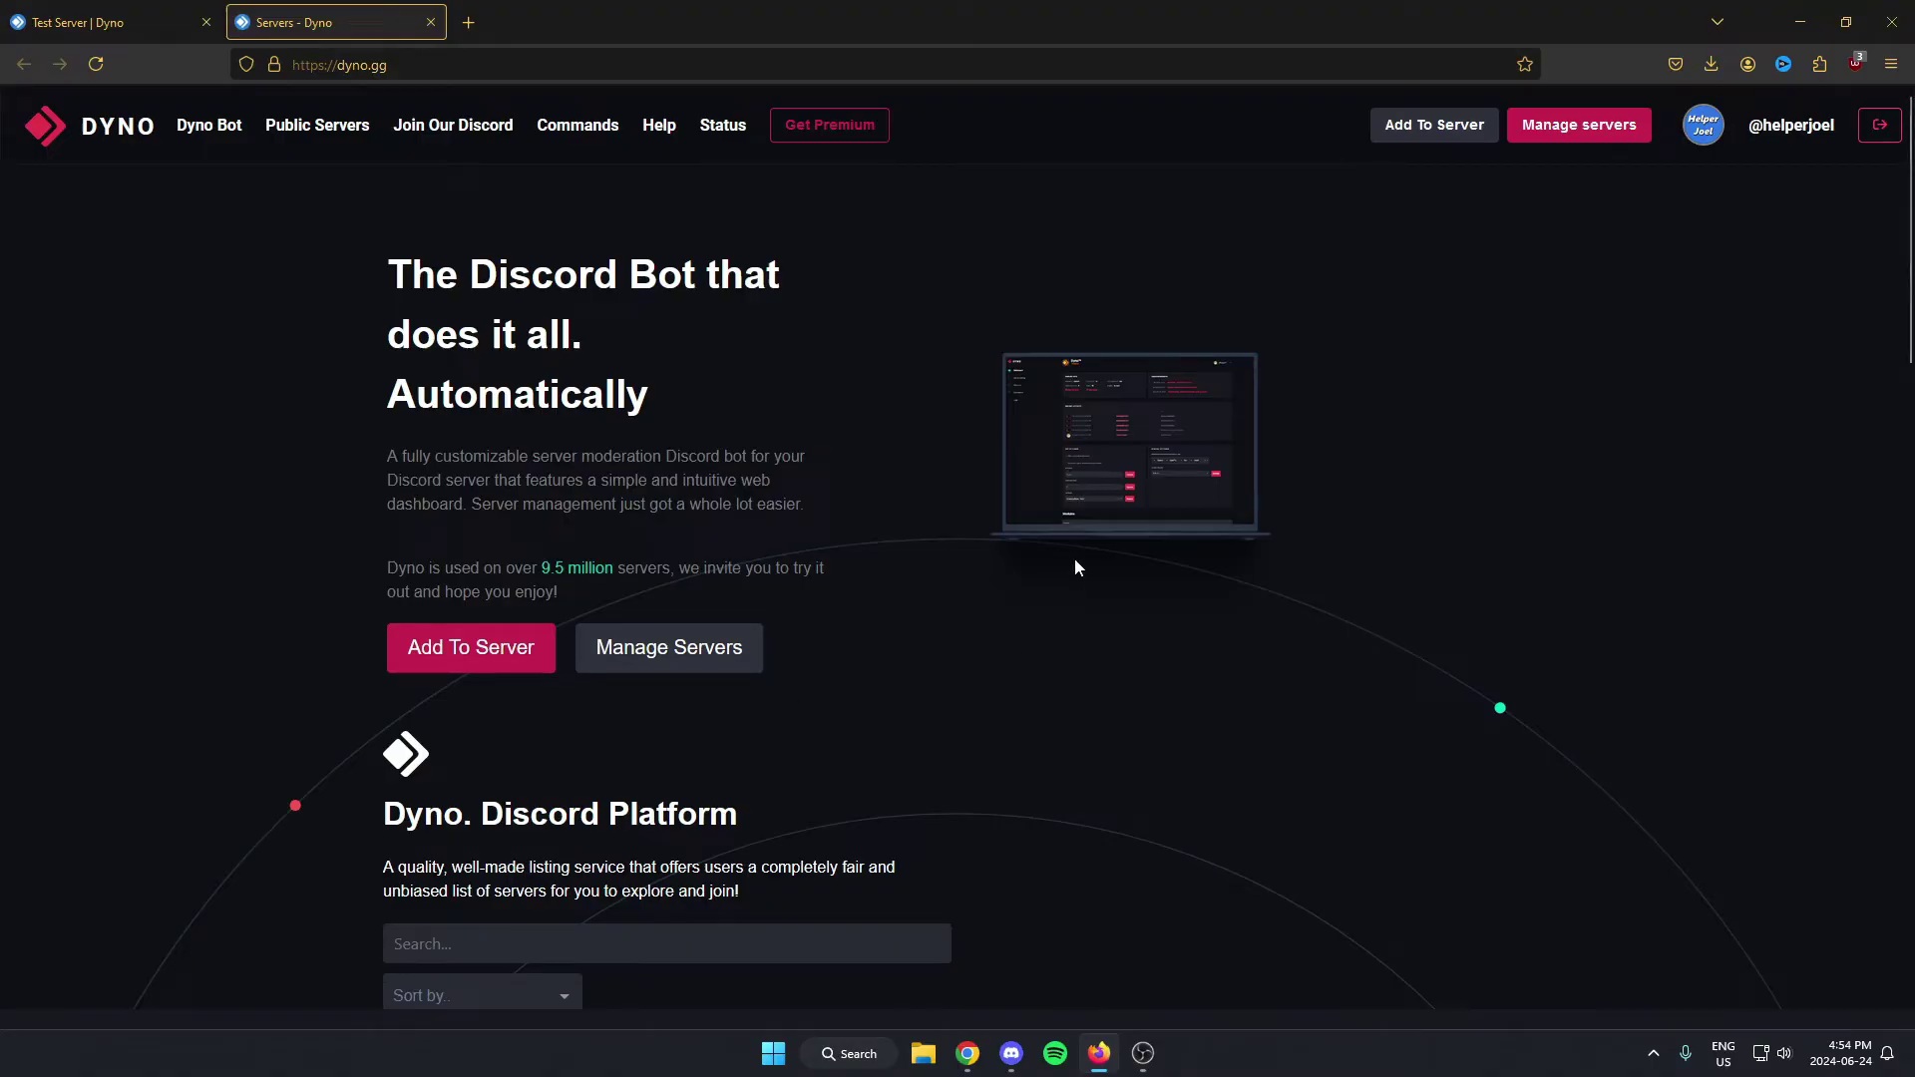
left_click(1597, 138)
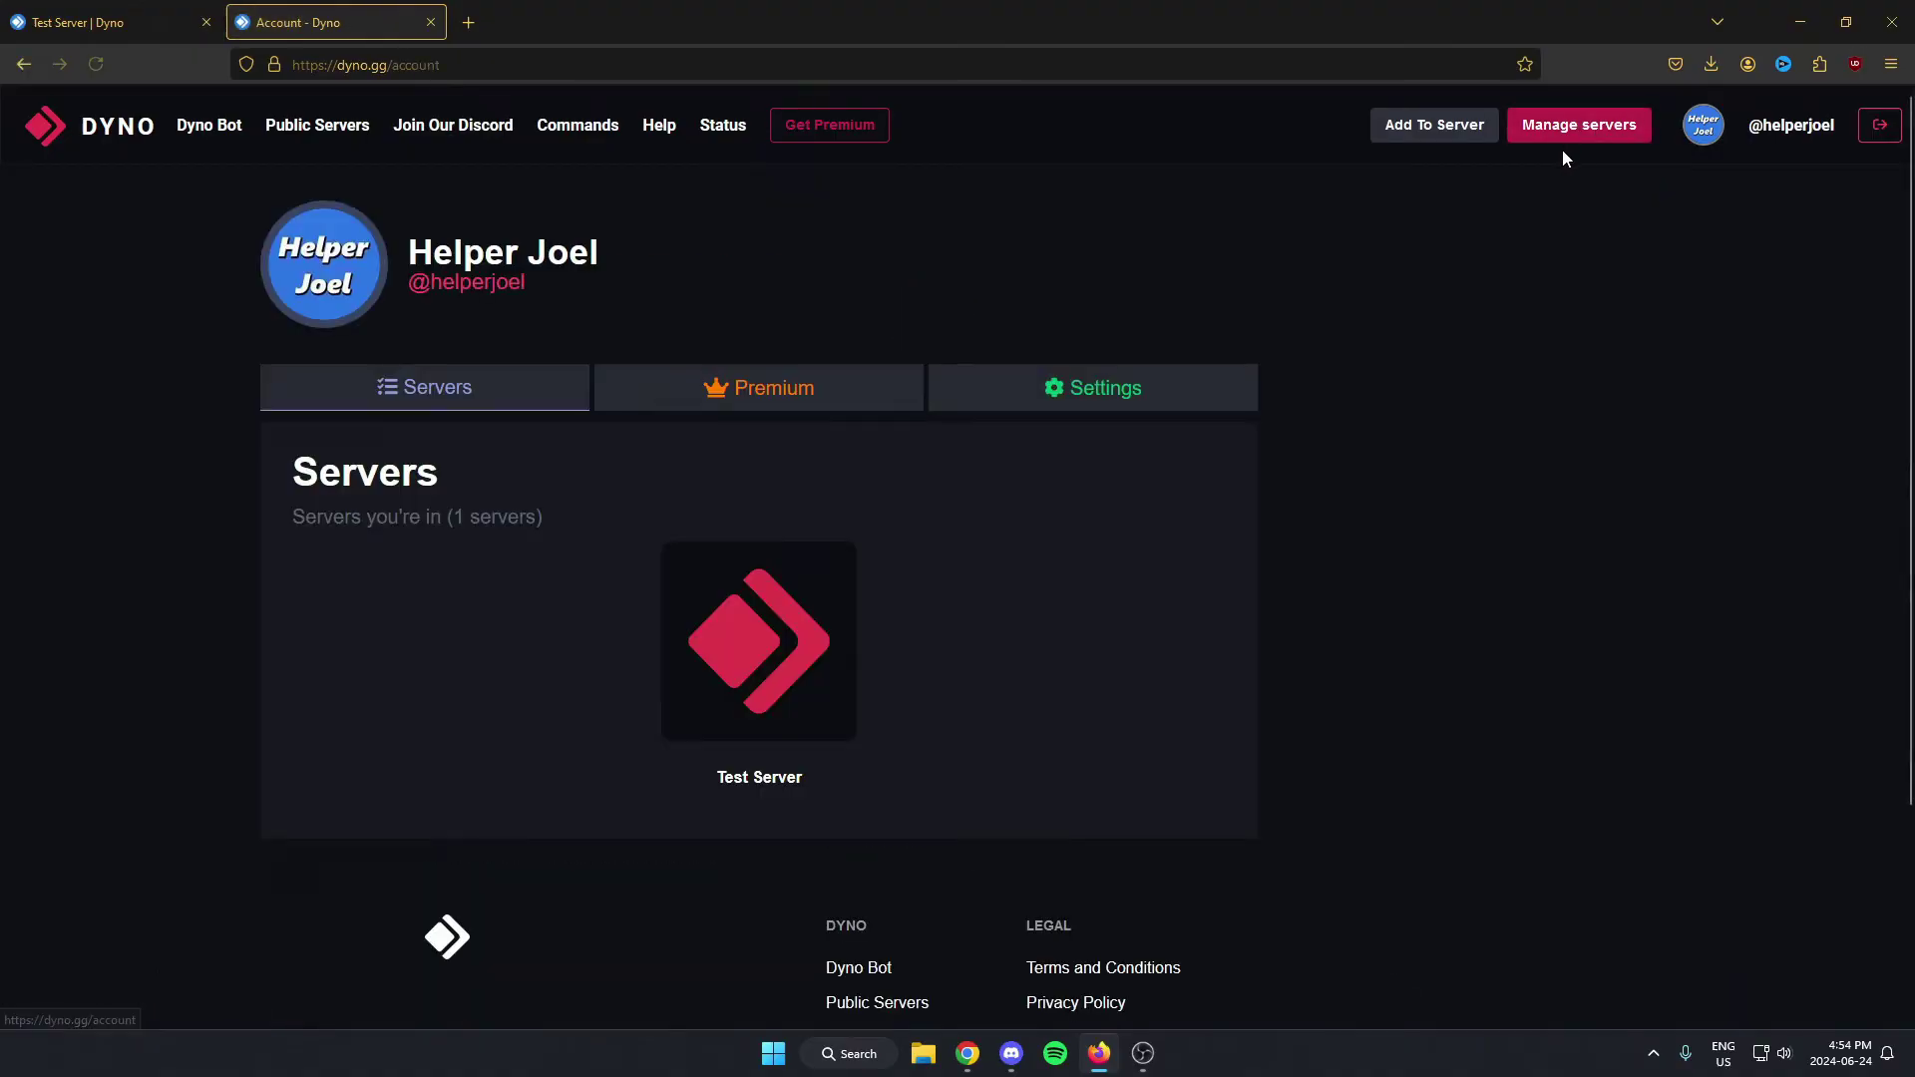
Open Test Server's Dyno dashboard, go to Modules and open the Automod settings.
left_click(752, 646)
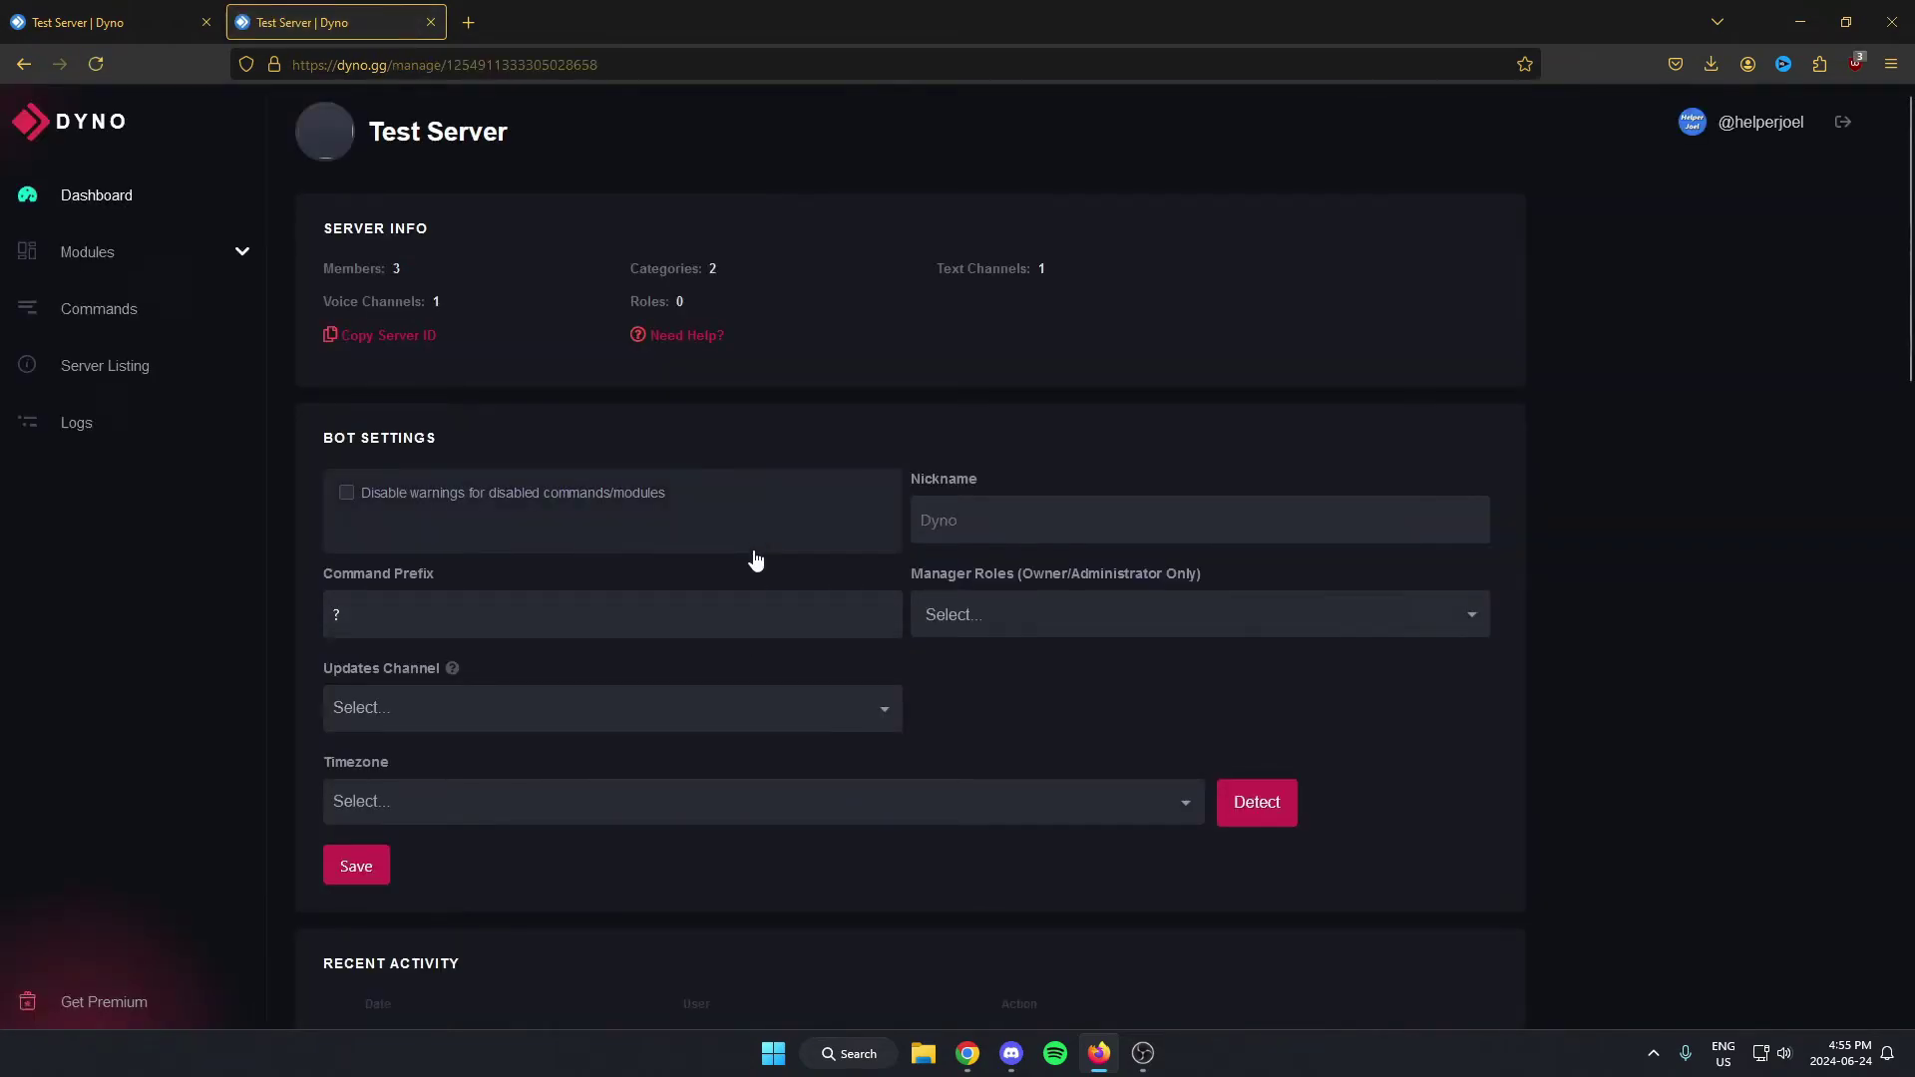
left_click(135, 271)
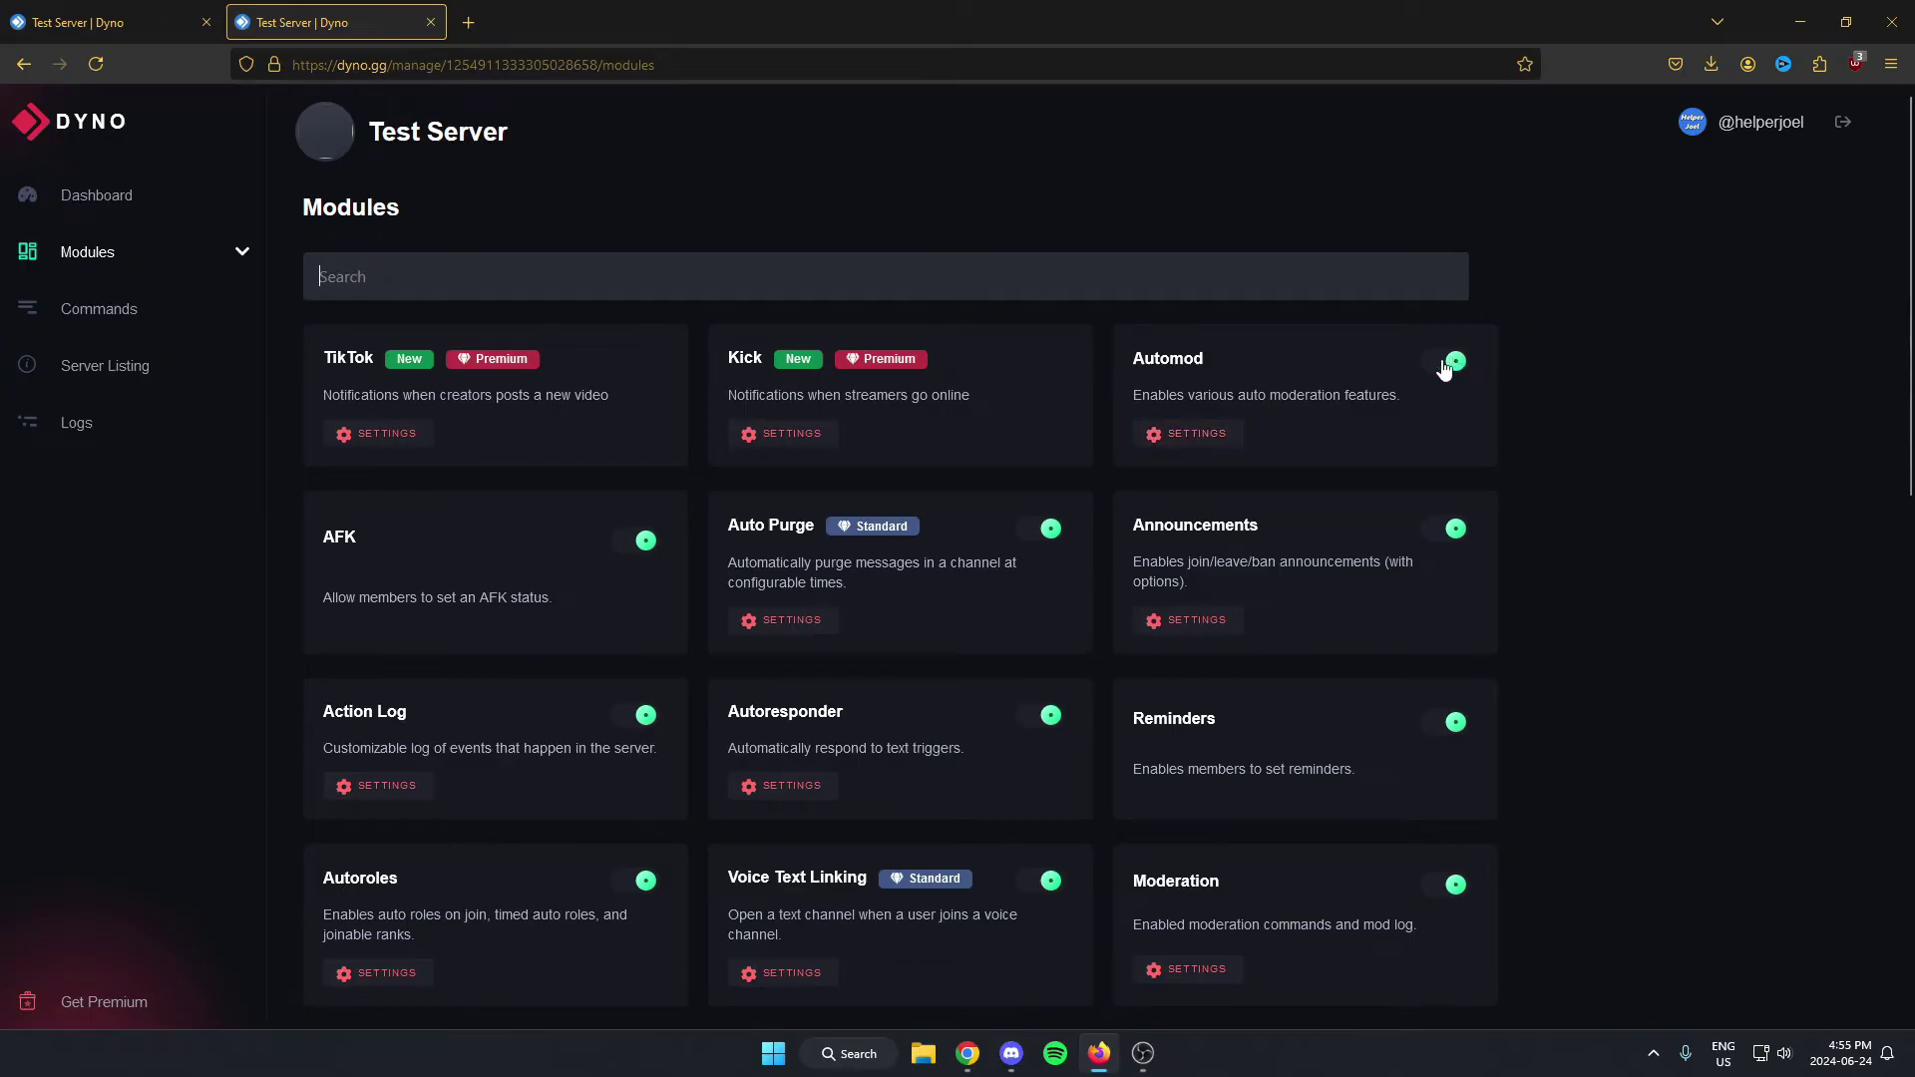
left_click(1184, 443)
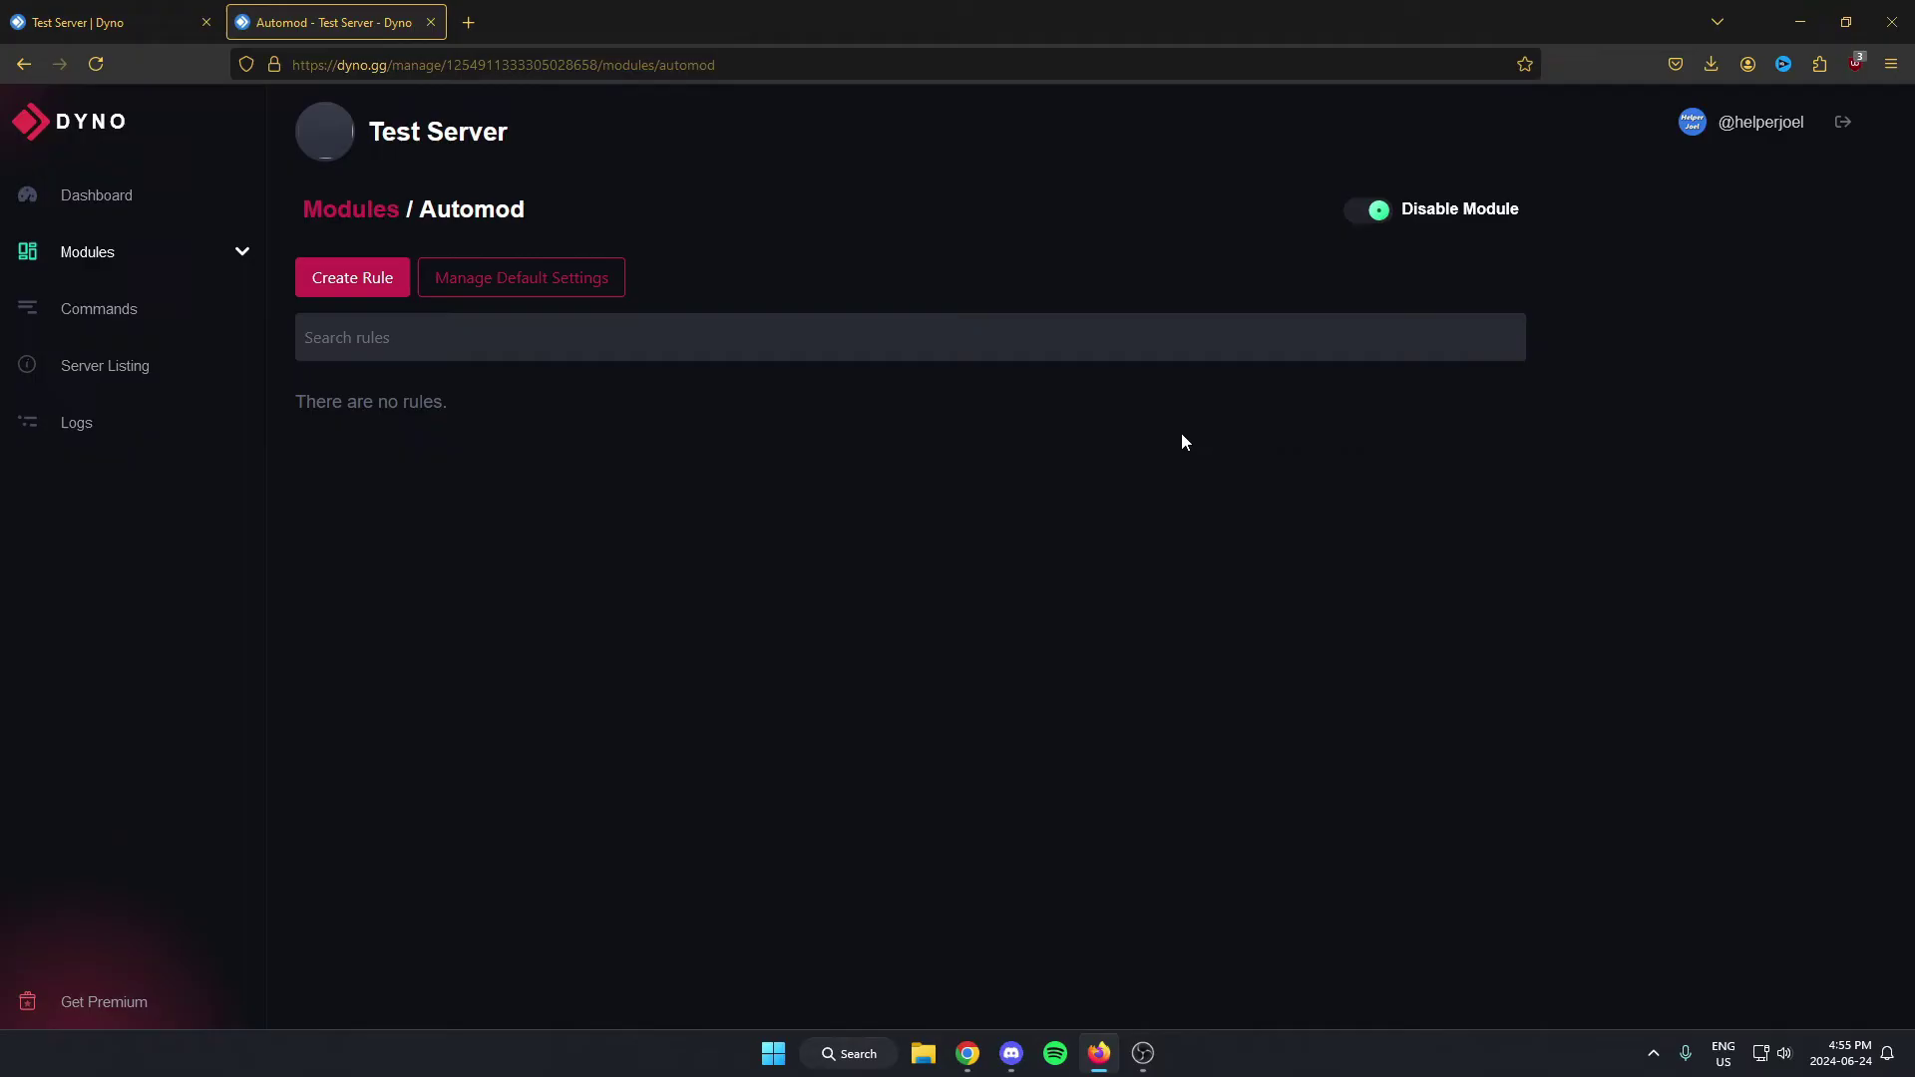
Create a new Automod rule named 'no links' with rule type Links.
left_click(376, 299)
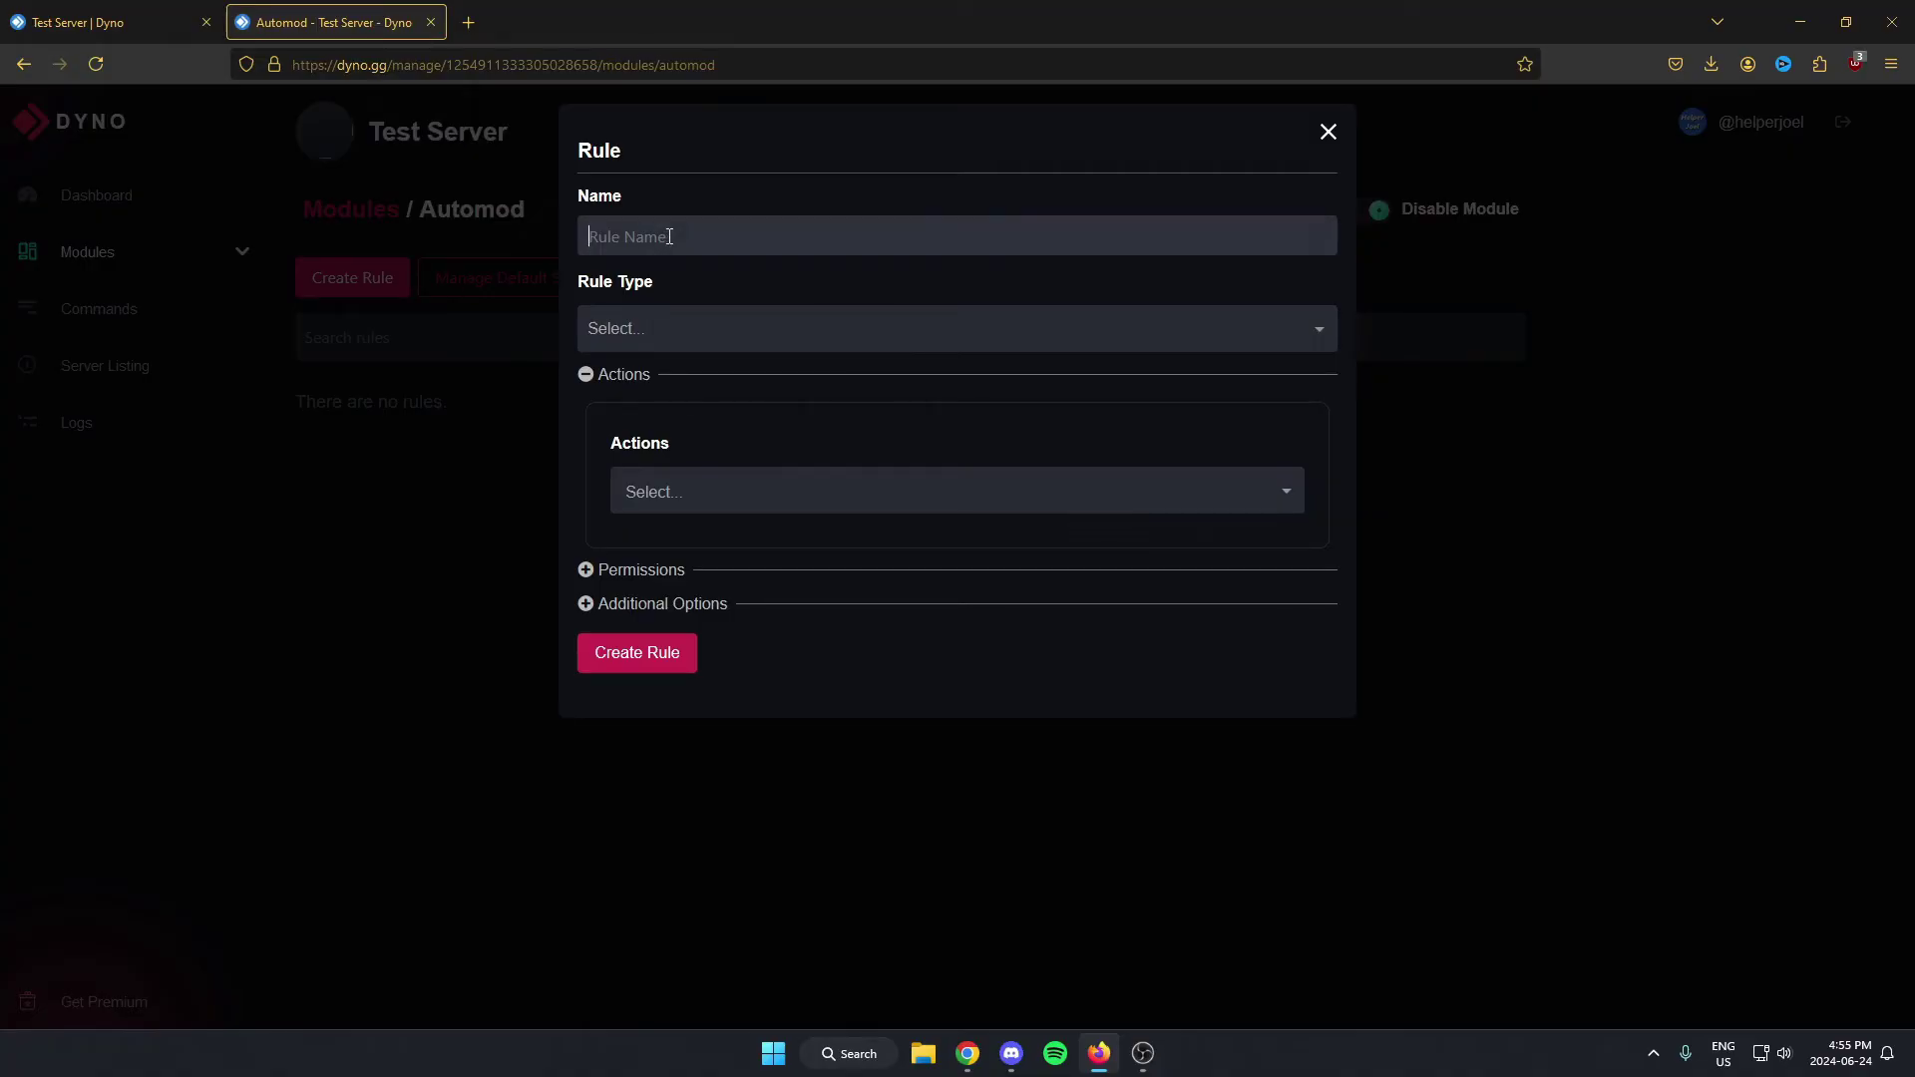
type("no links")
left_click(654, 330)
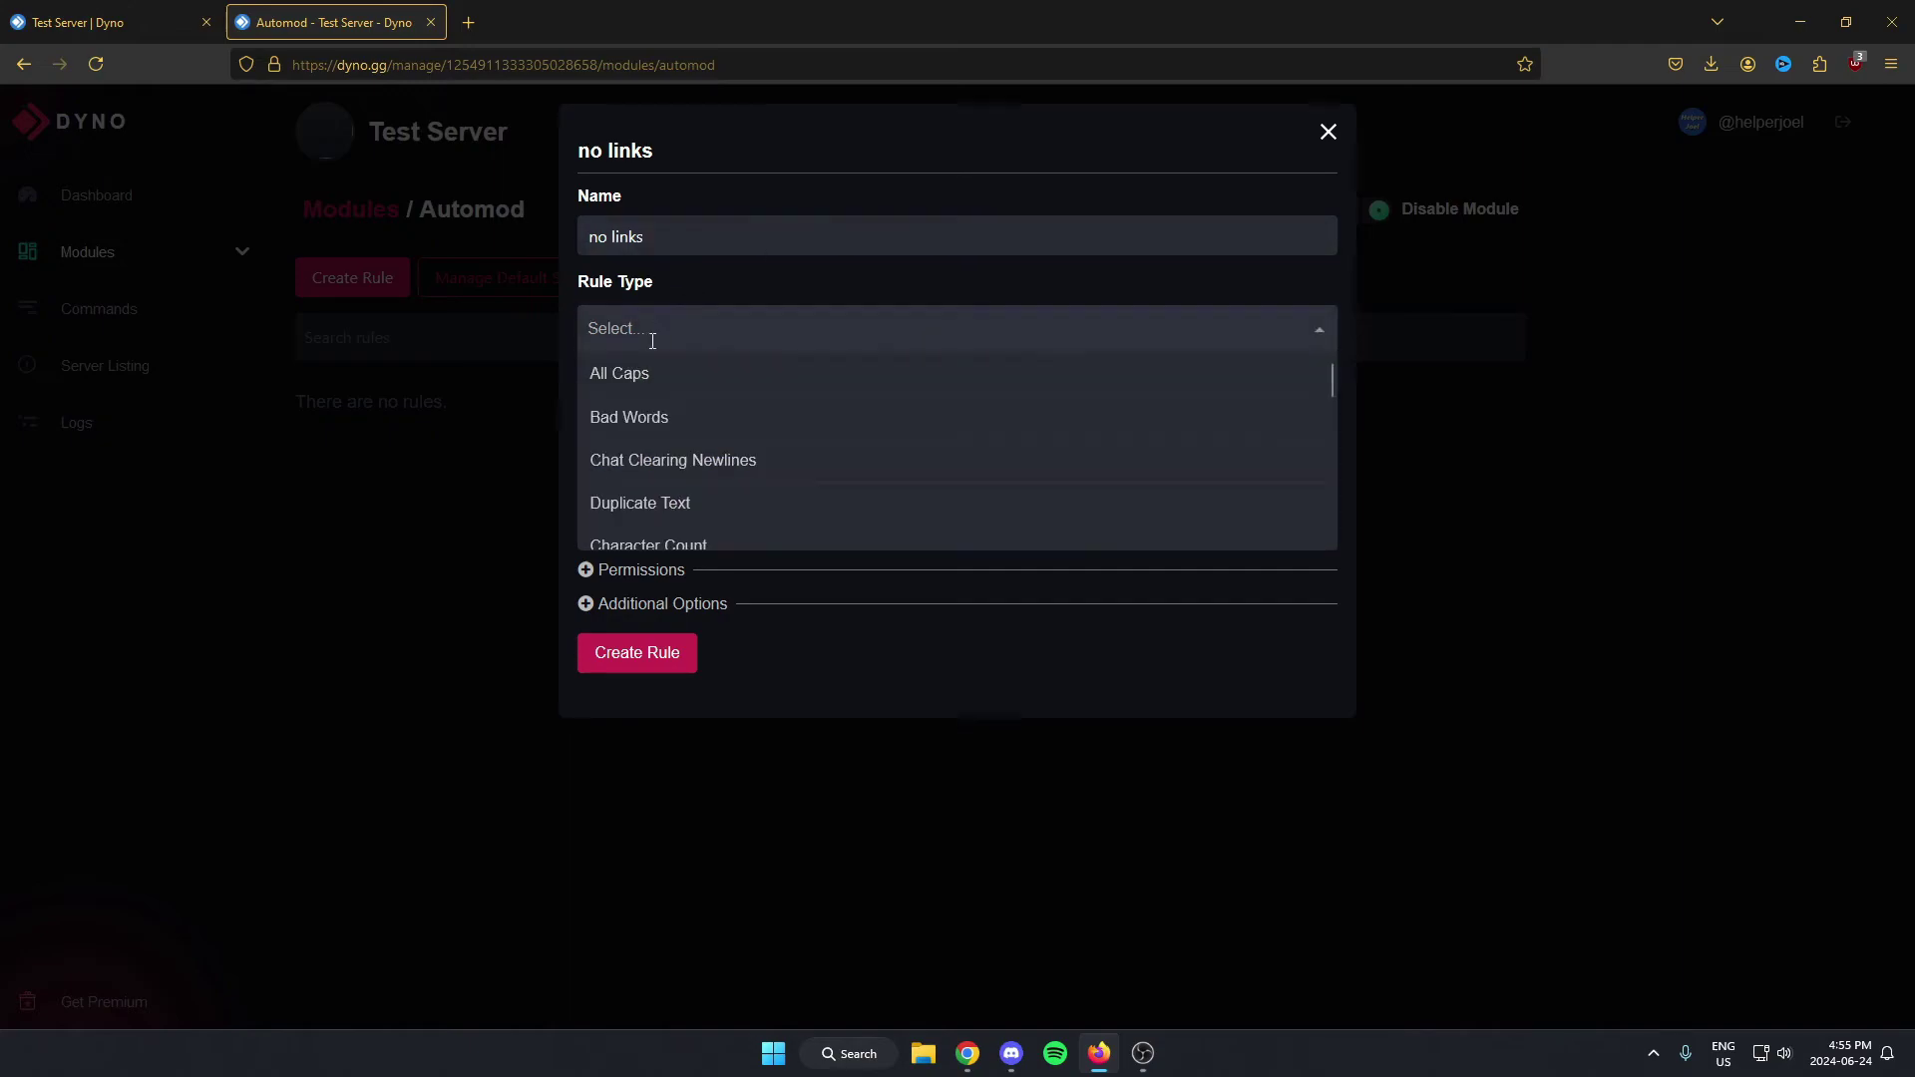
scroll(641, 424, "down", 2)
scroll(642, 424, "down", 4)
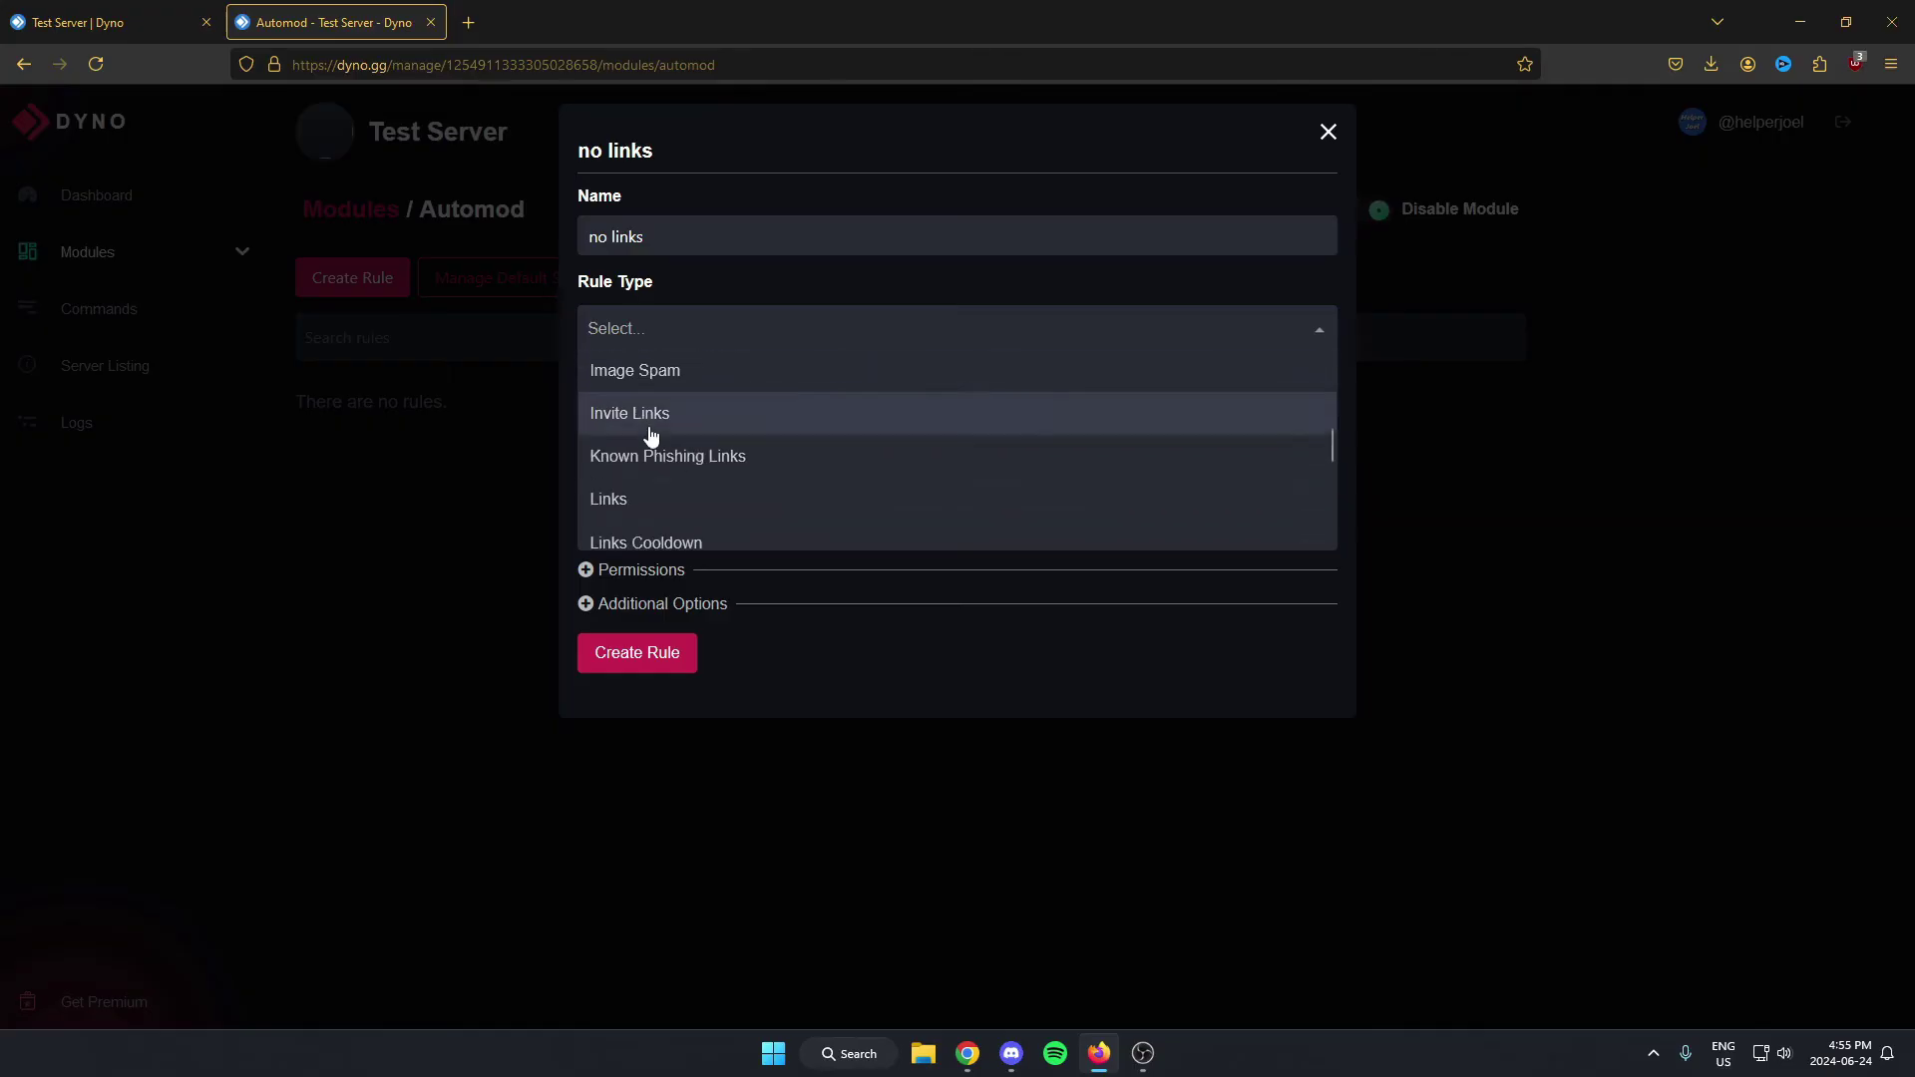
scroll(643, 427, "down", 2)
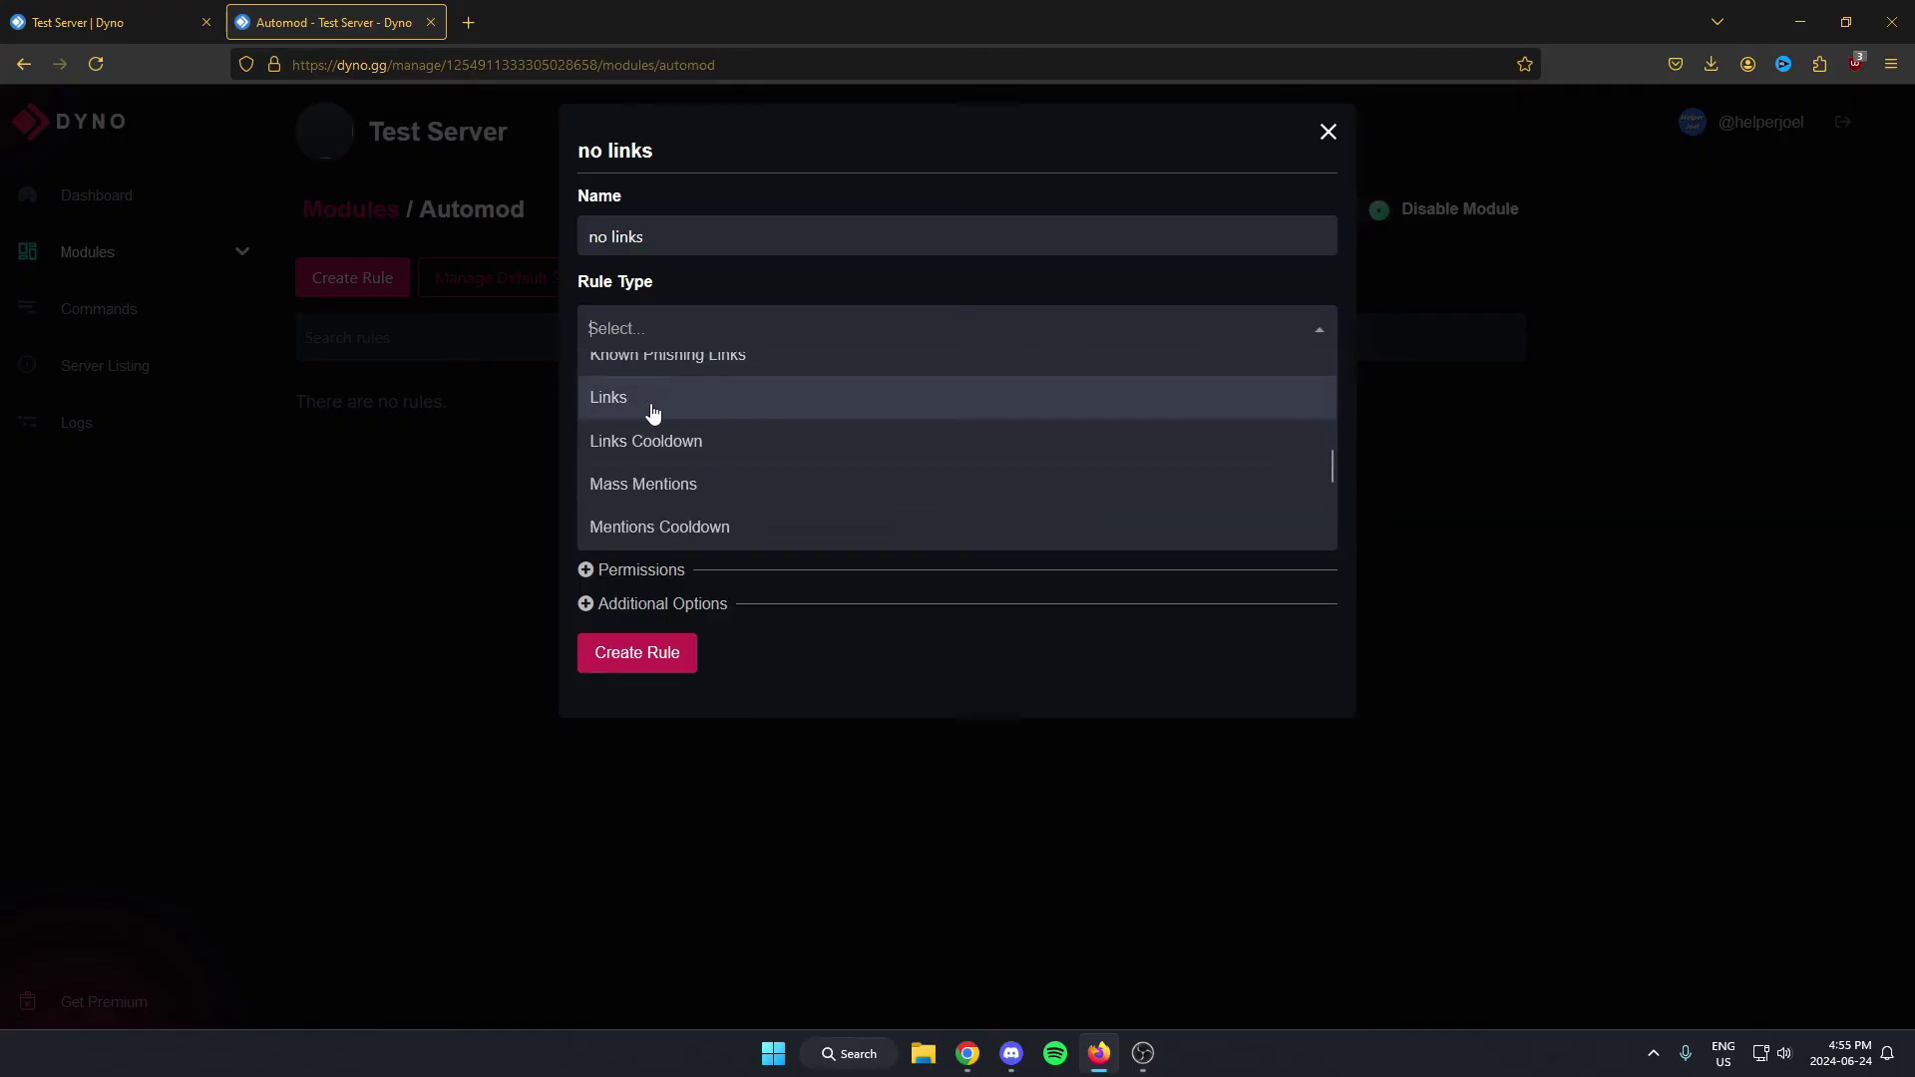
left_click(665, 412)
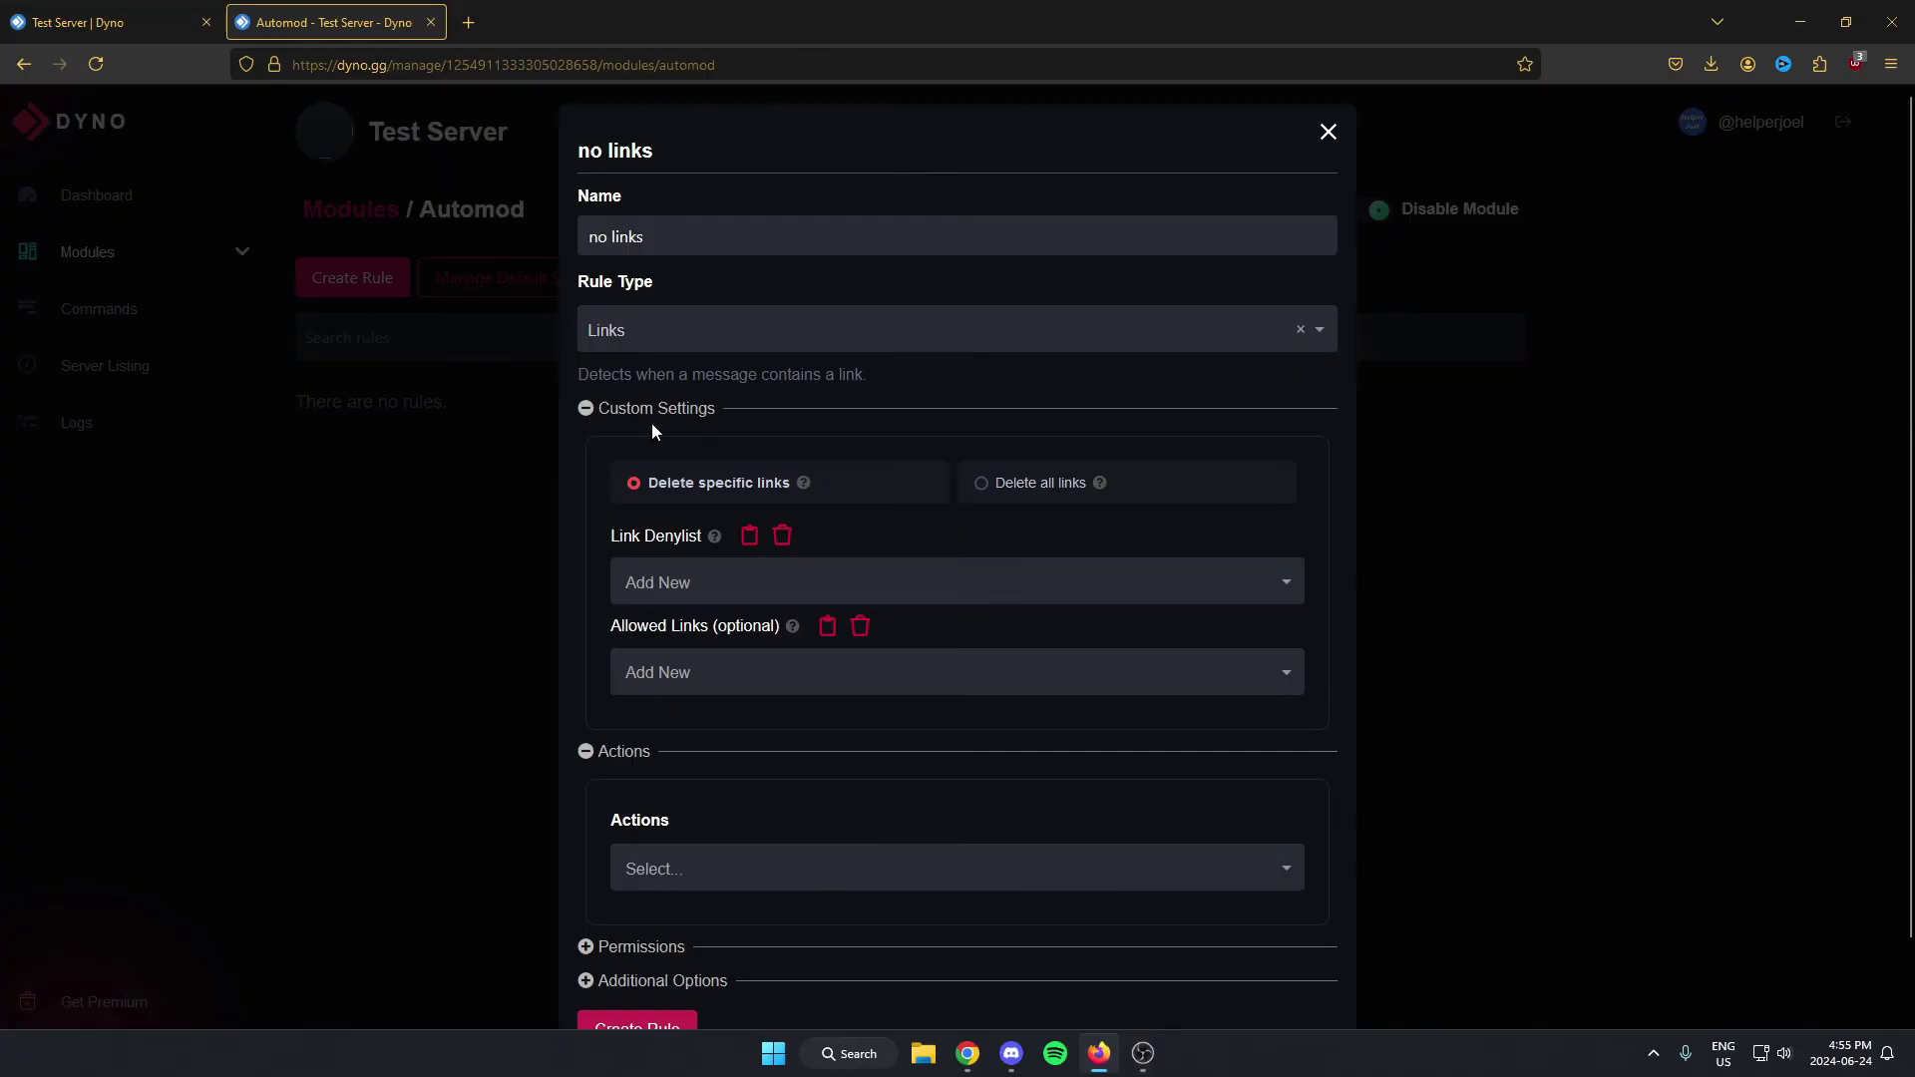
scroll(700, 425, "down", 1)
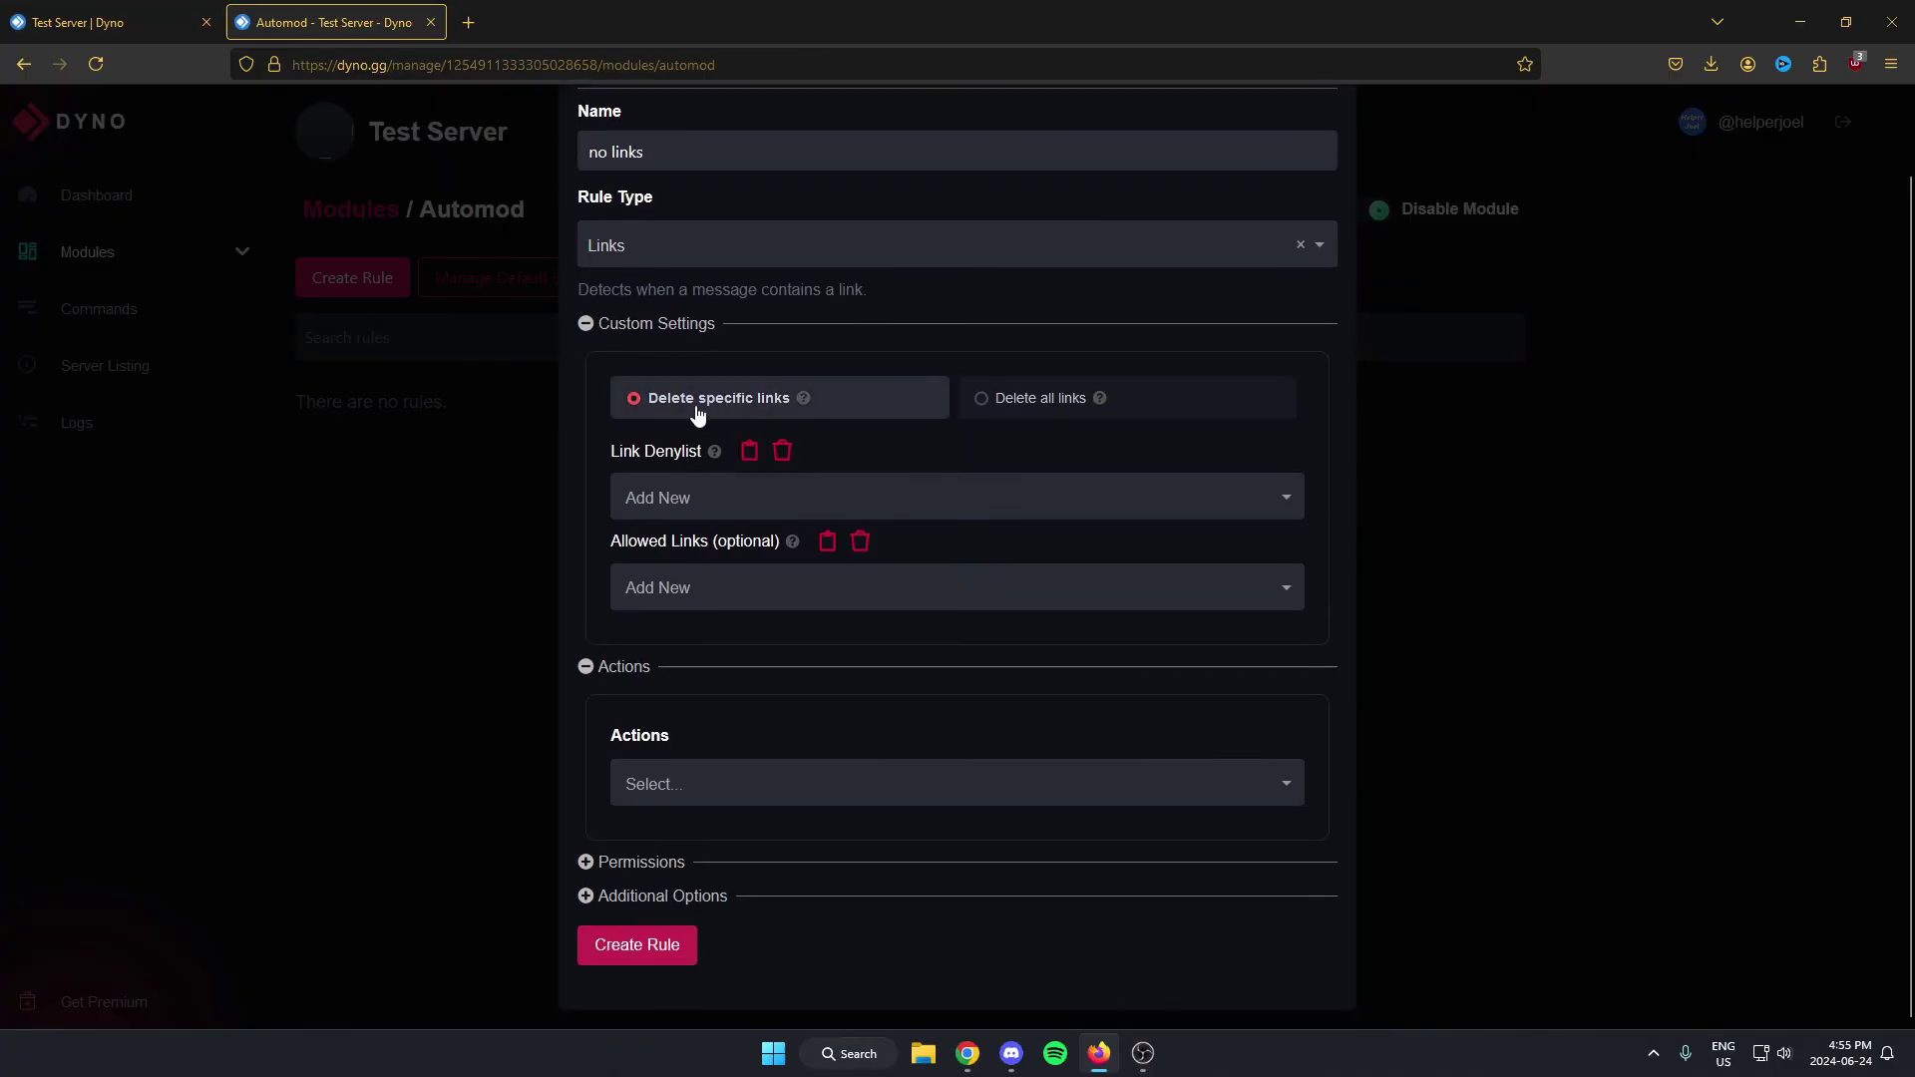
Set the 'no links' rule to delete all links, with Delete as its action.
left_click(984, 403)
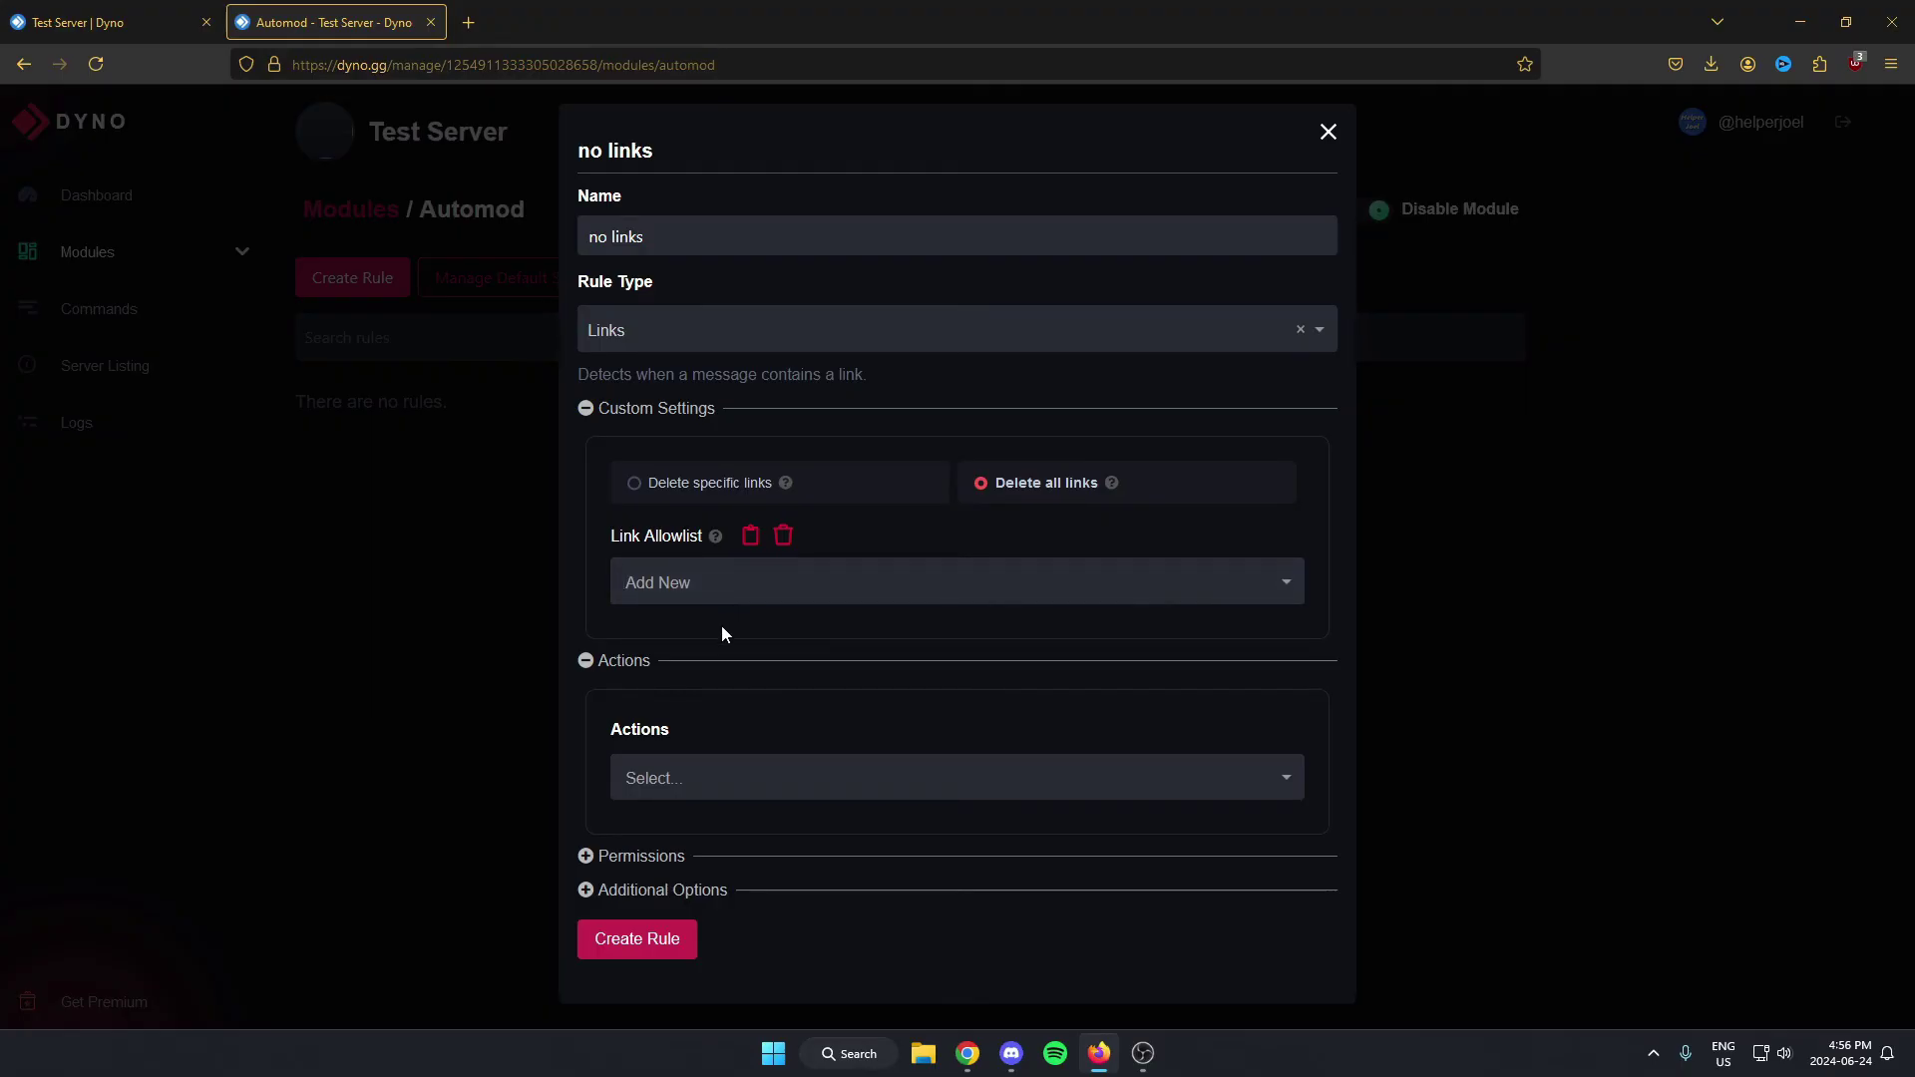
left_click(696, 784)
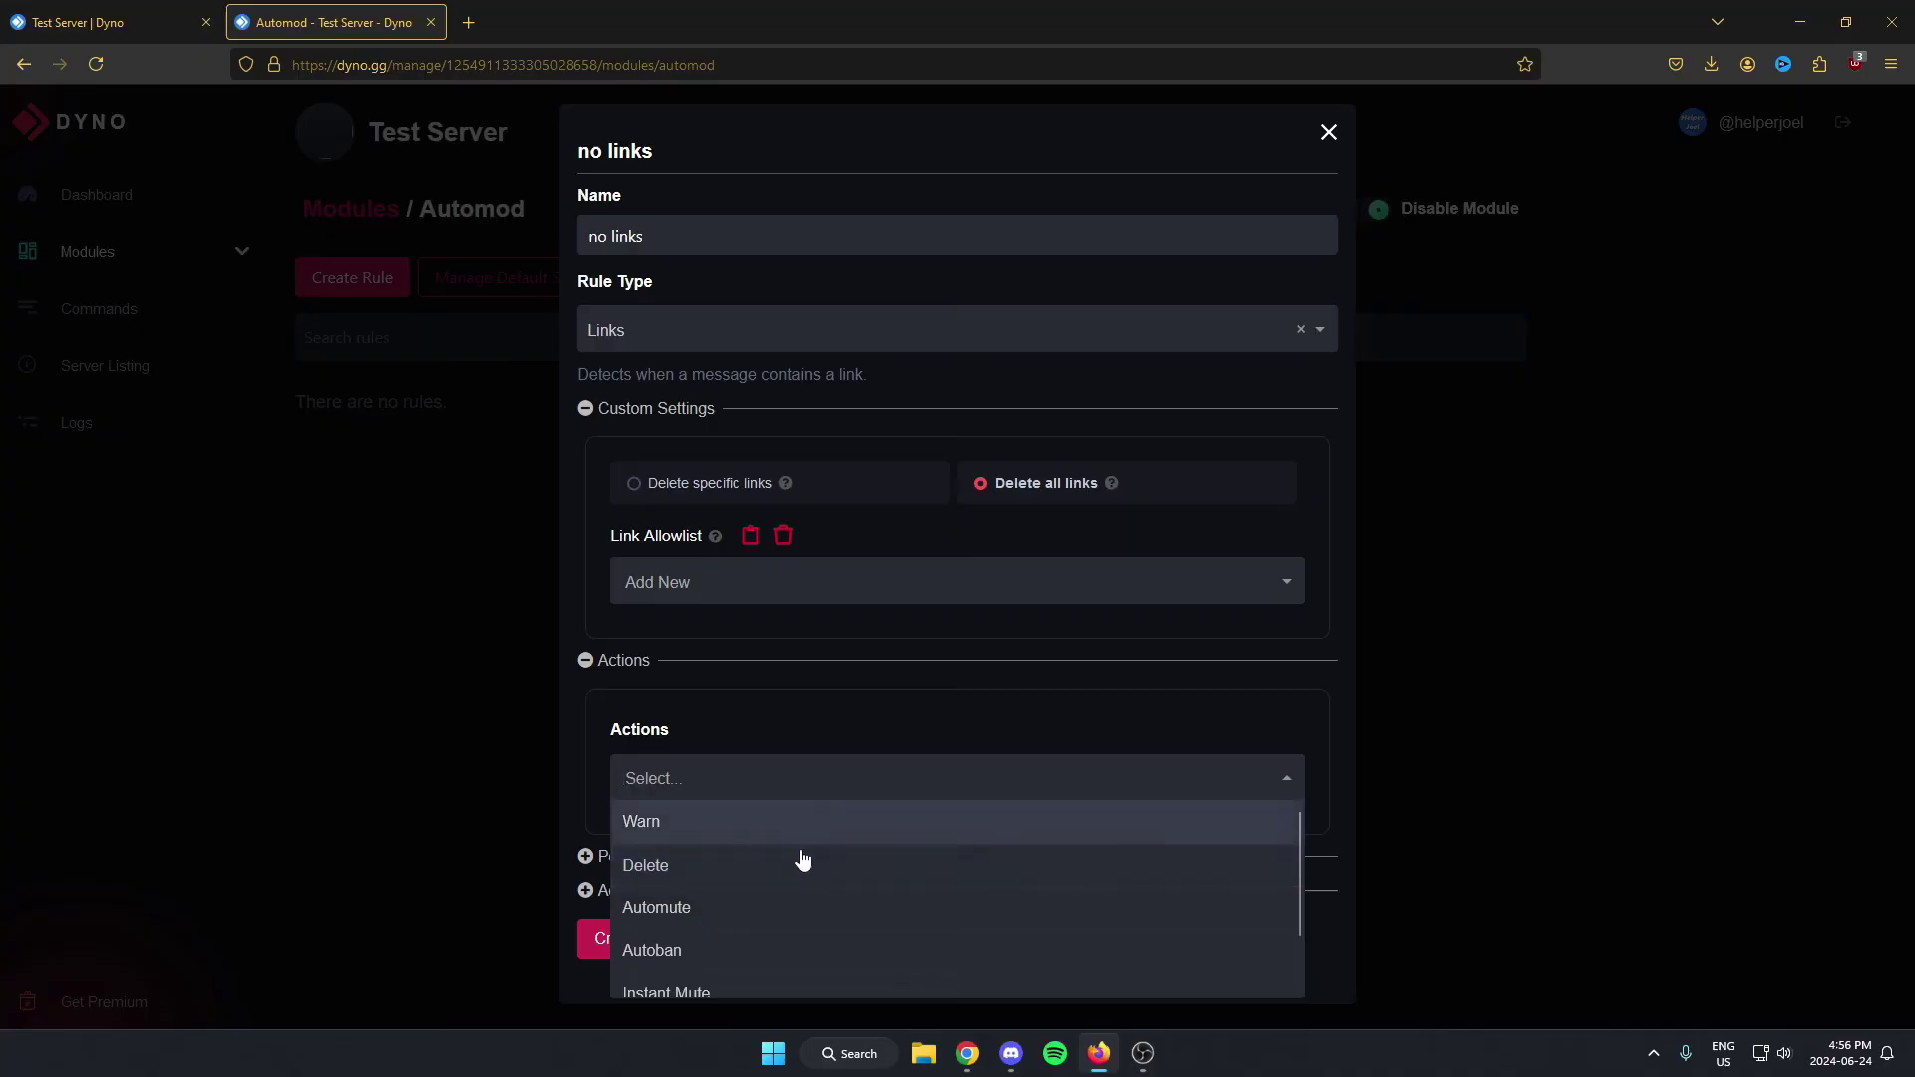
left_click(727, 866)
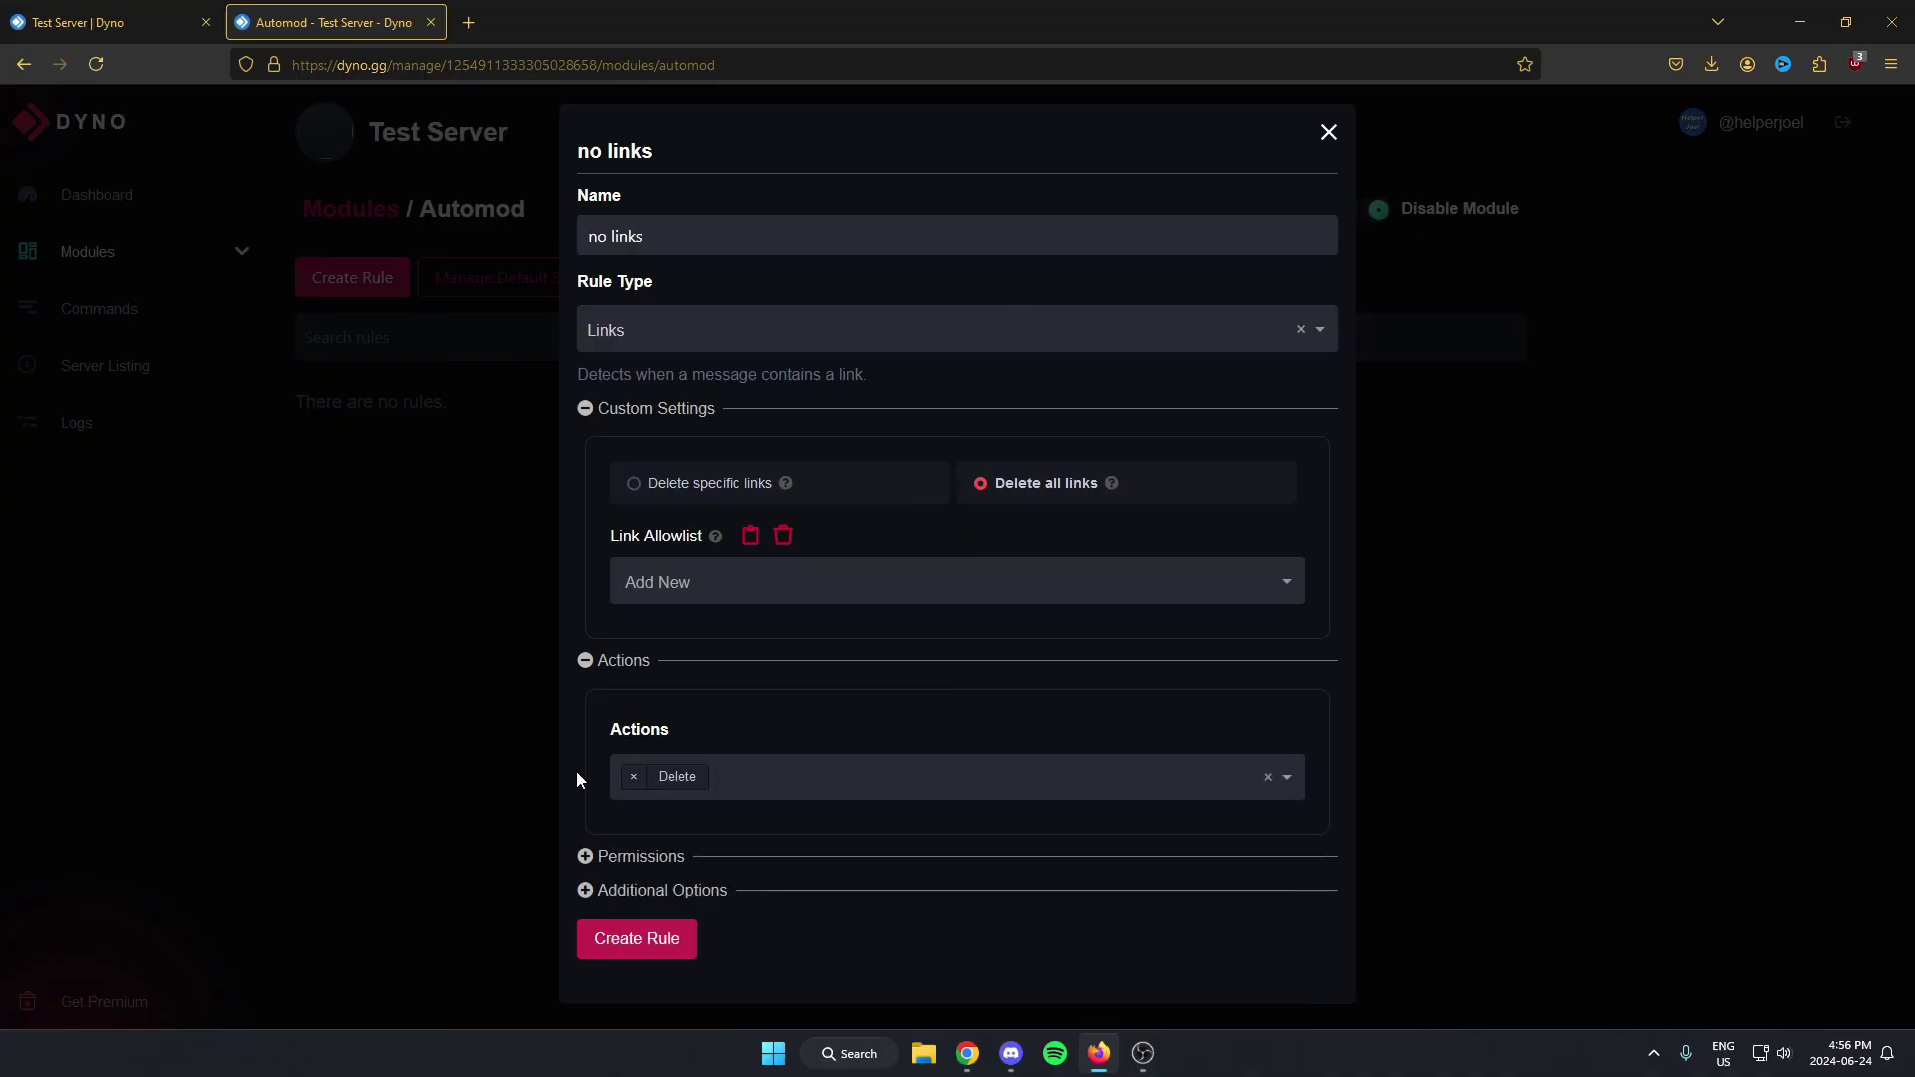
Expand Permissions and save the 'no links' rule with Create Rule.
left_click(586, 857)
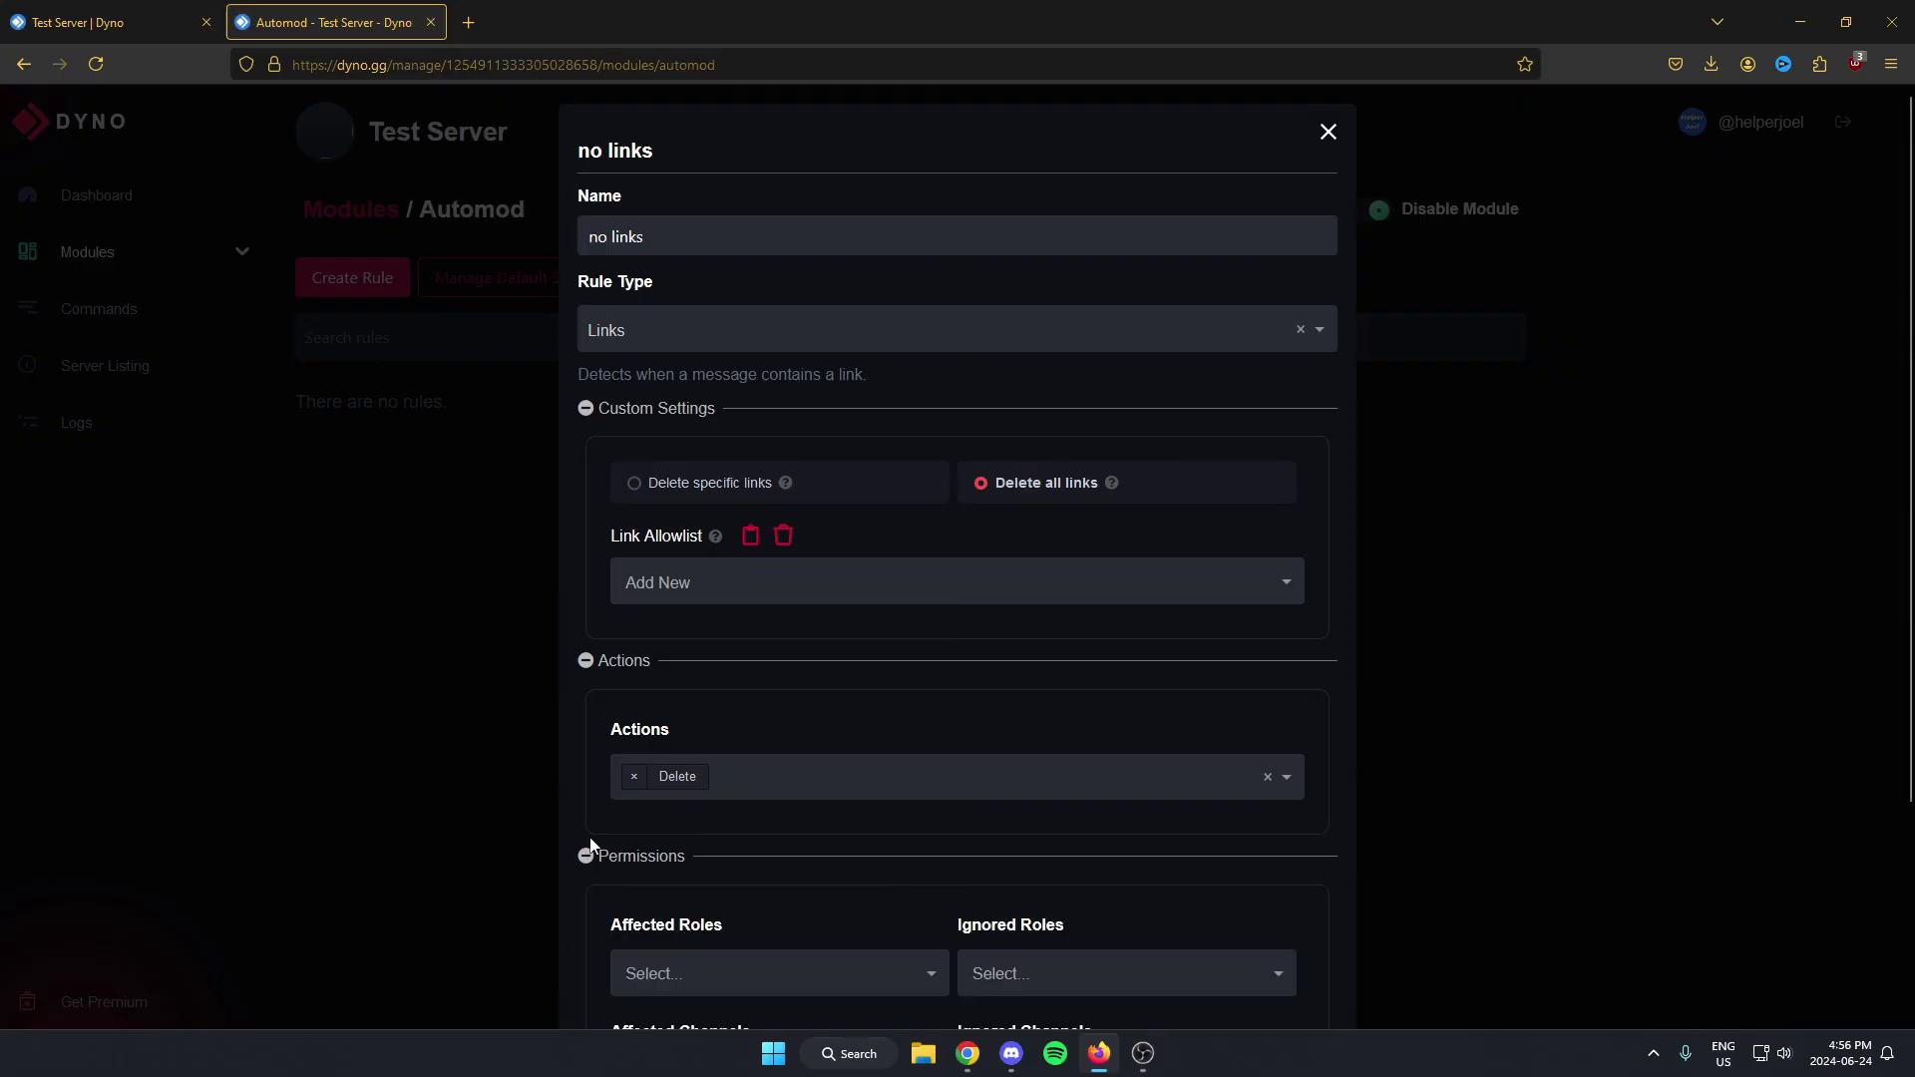
scroll(596, 792, "down", 3)
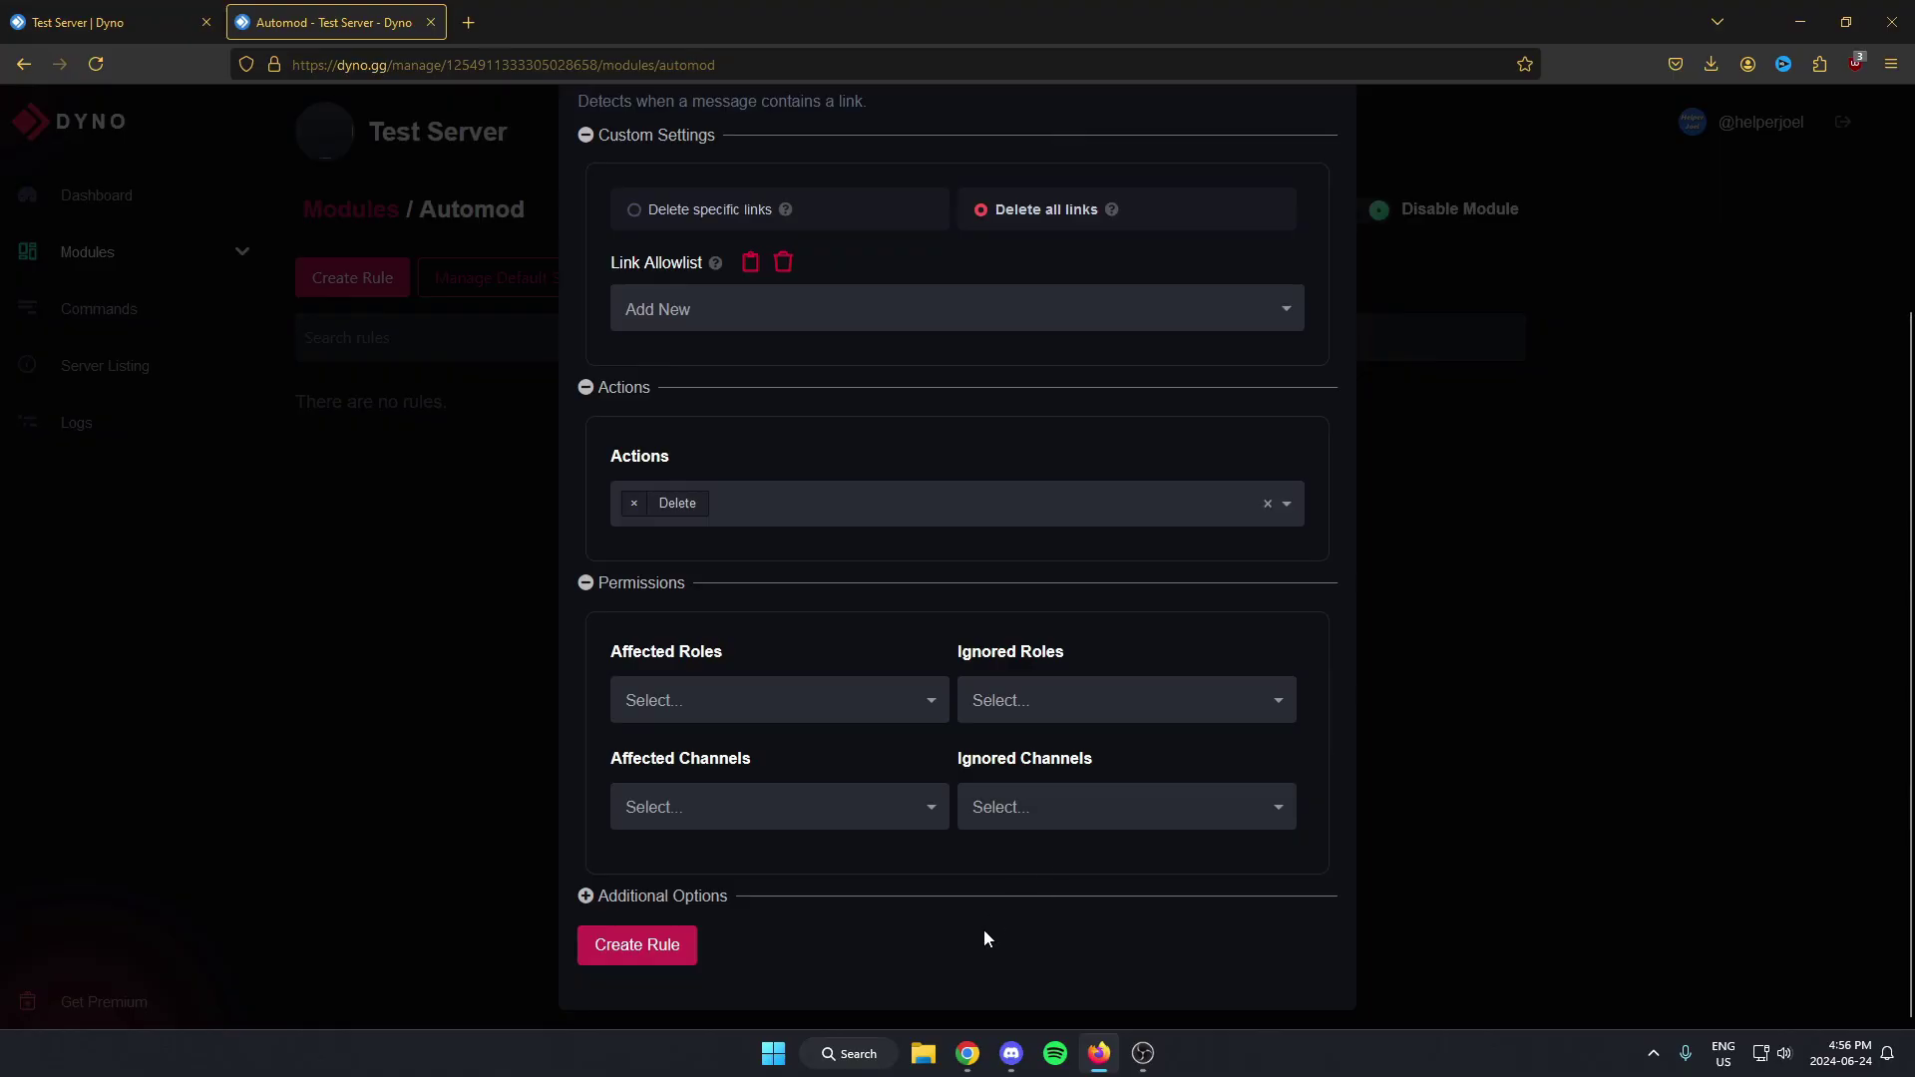
left_click(643, 962)
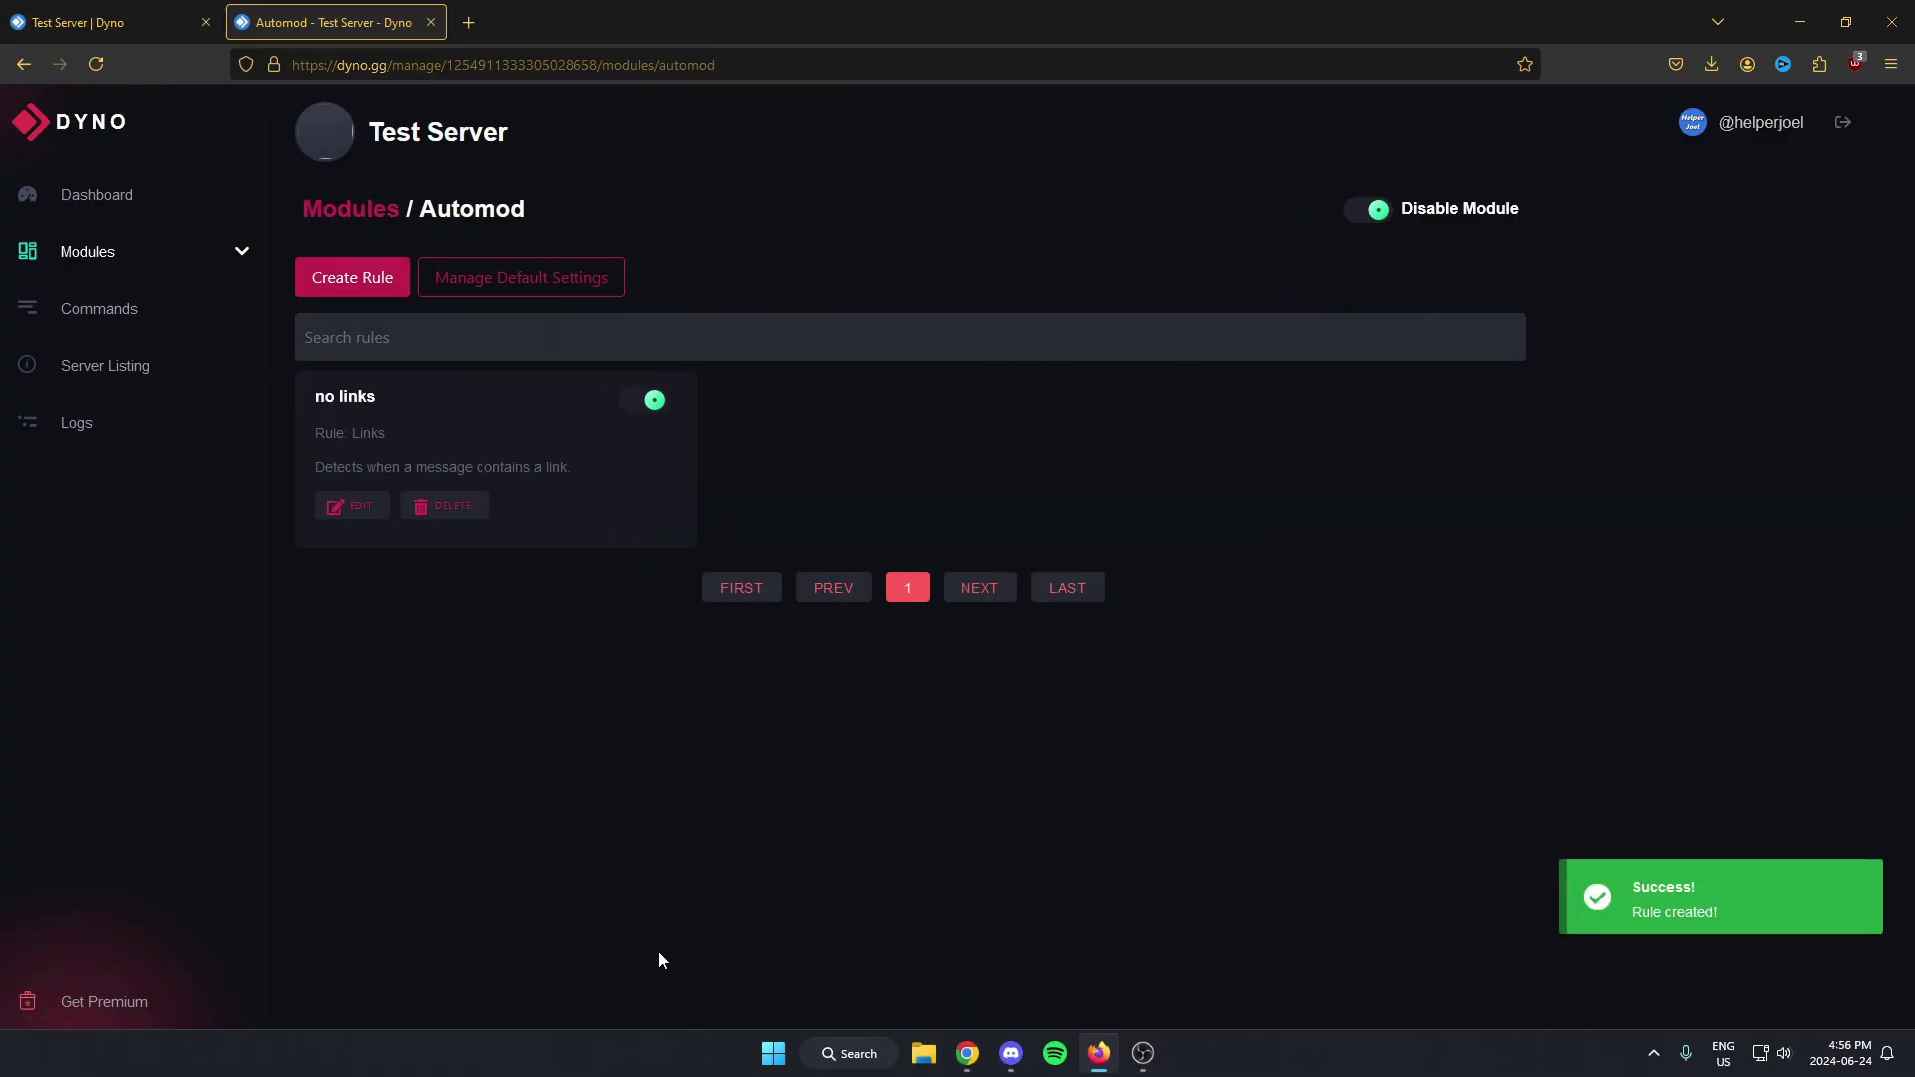
left_click(1011, 1054)
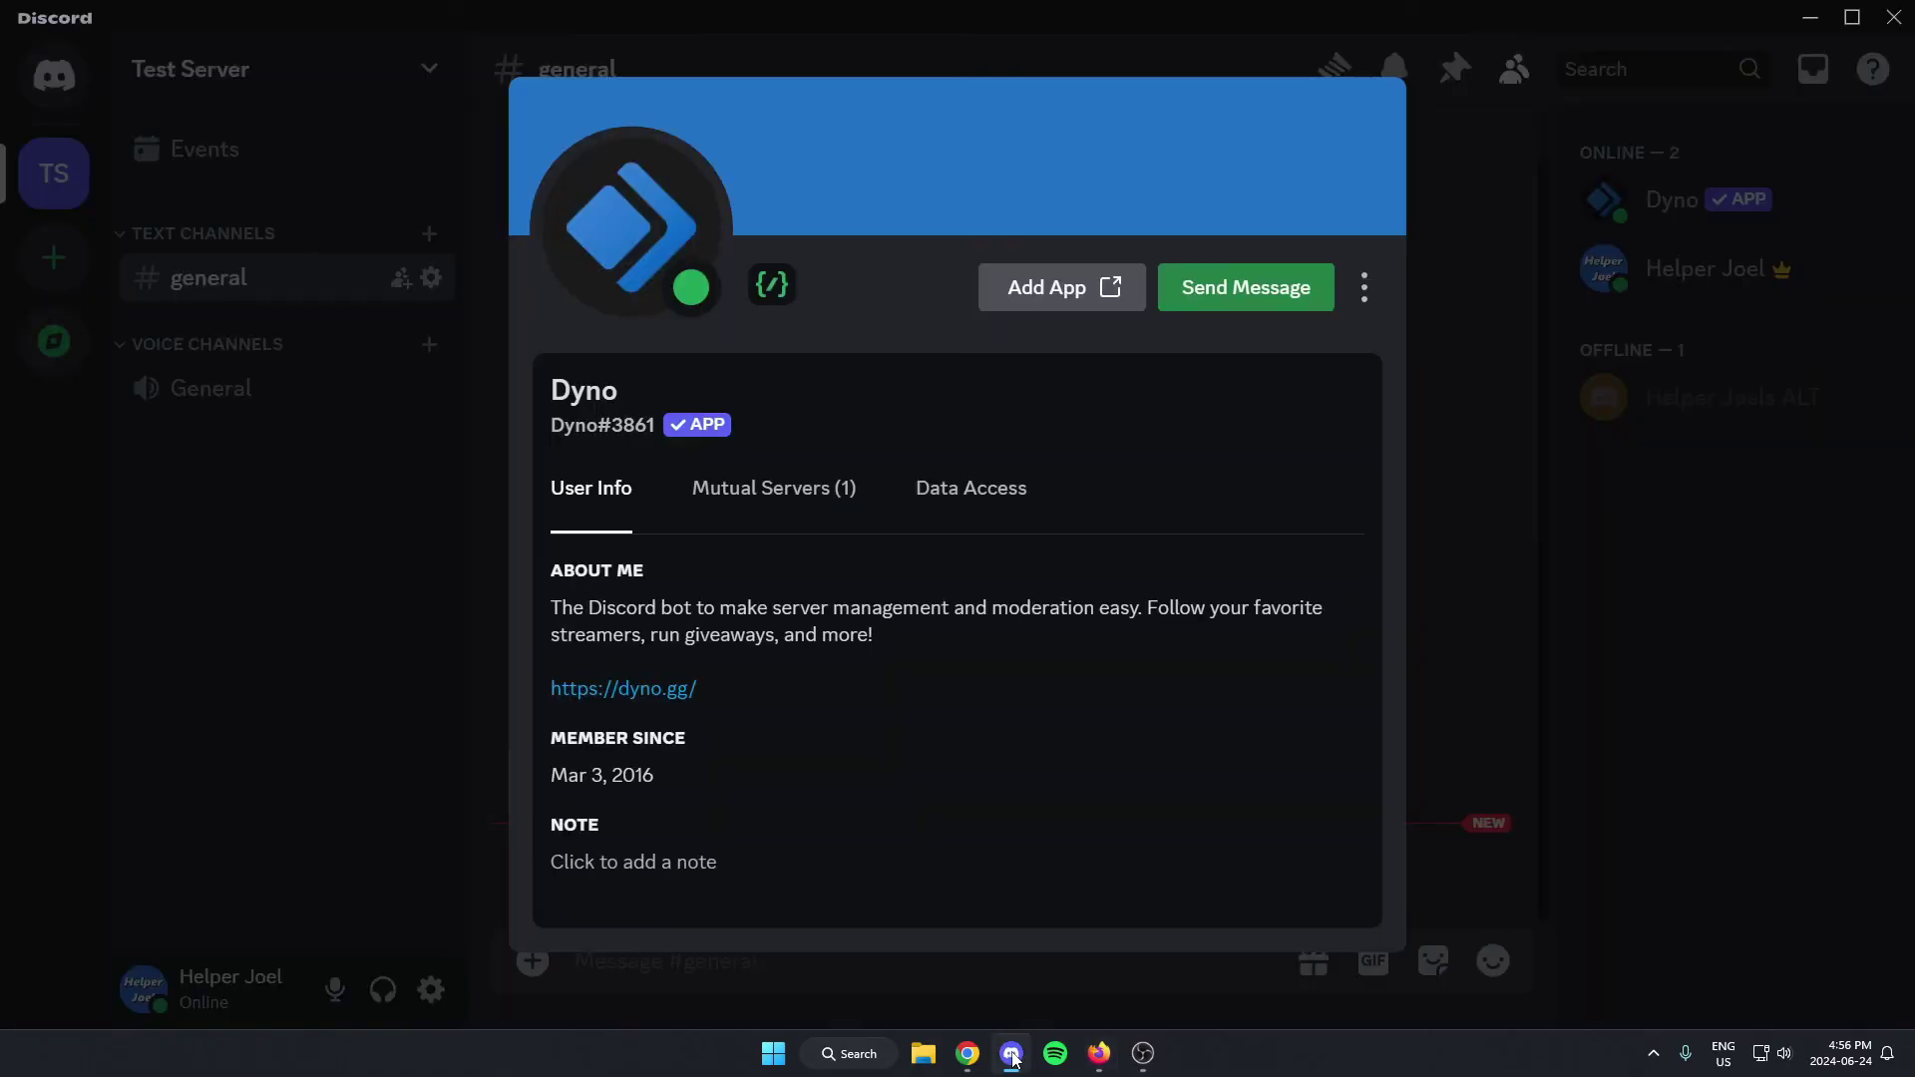
left_click(501, 788)
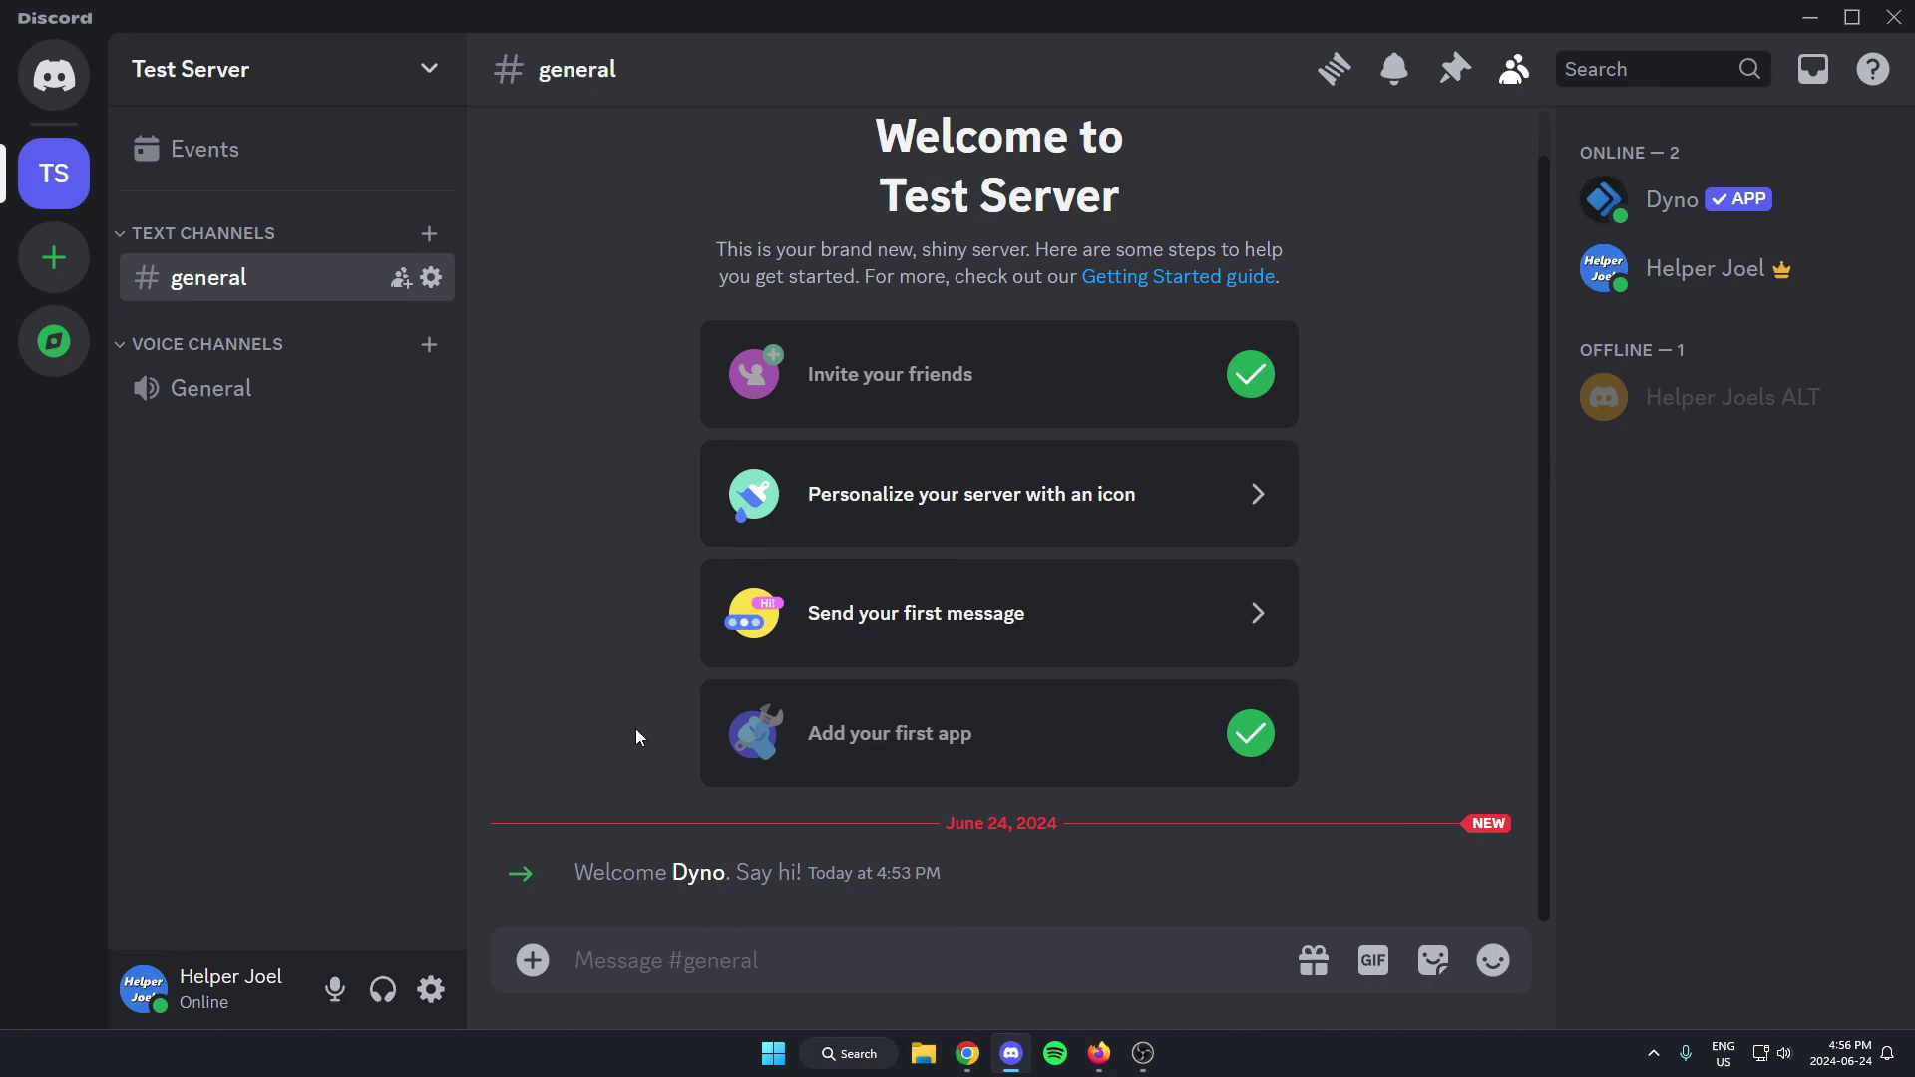